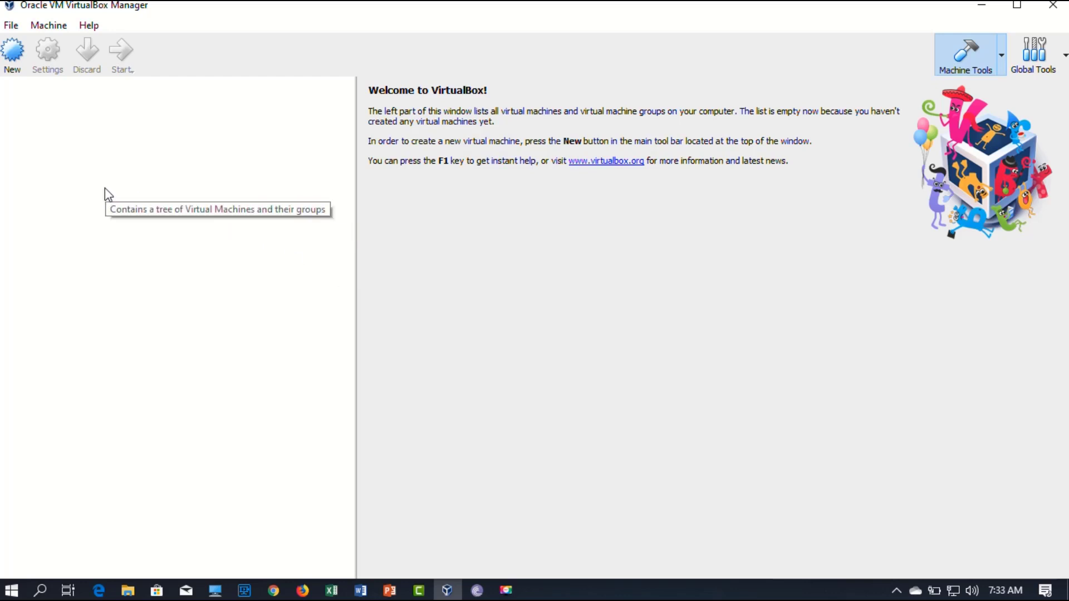
Step: Create a new VM named 'Linux Server' with type Linux and version Ubuntu (64-bit)
{"action": "left_click", "coordinate": [8, 63]}
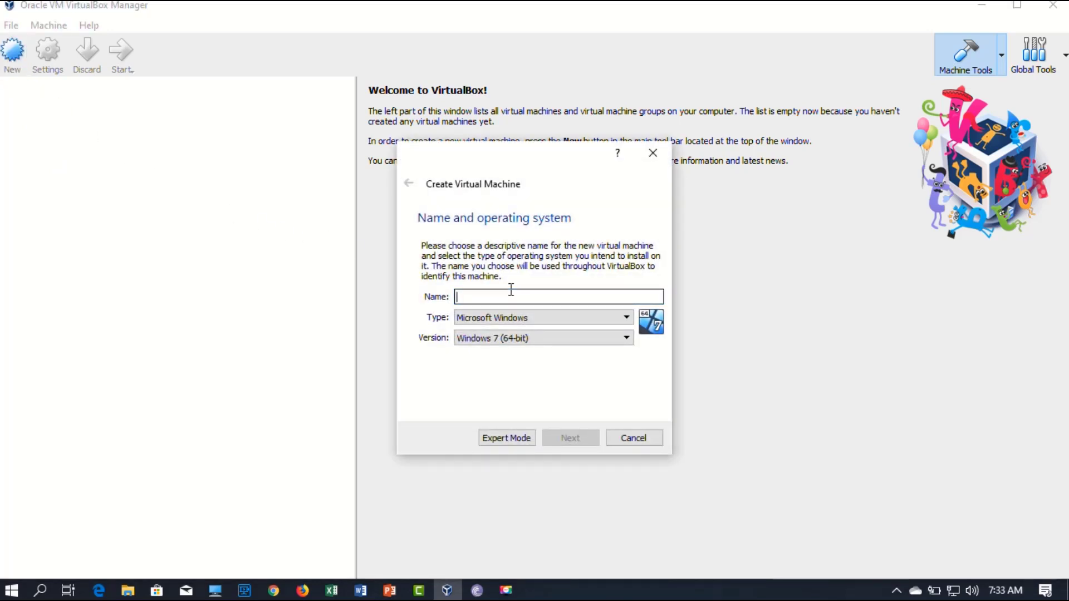
{"action": "type", "text": "Linux "}
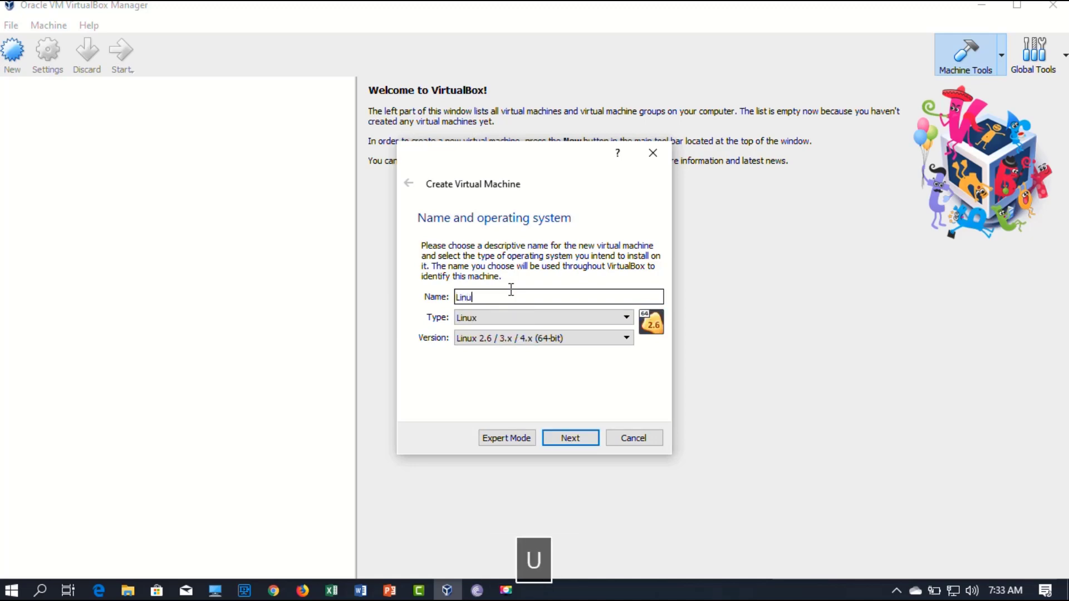
{"action": "type", "text": "Server"}
{"action": "key", "text": "ctrl+1"}
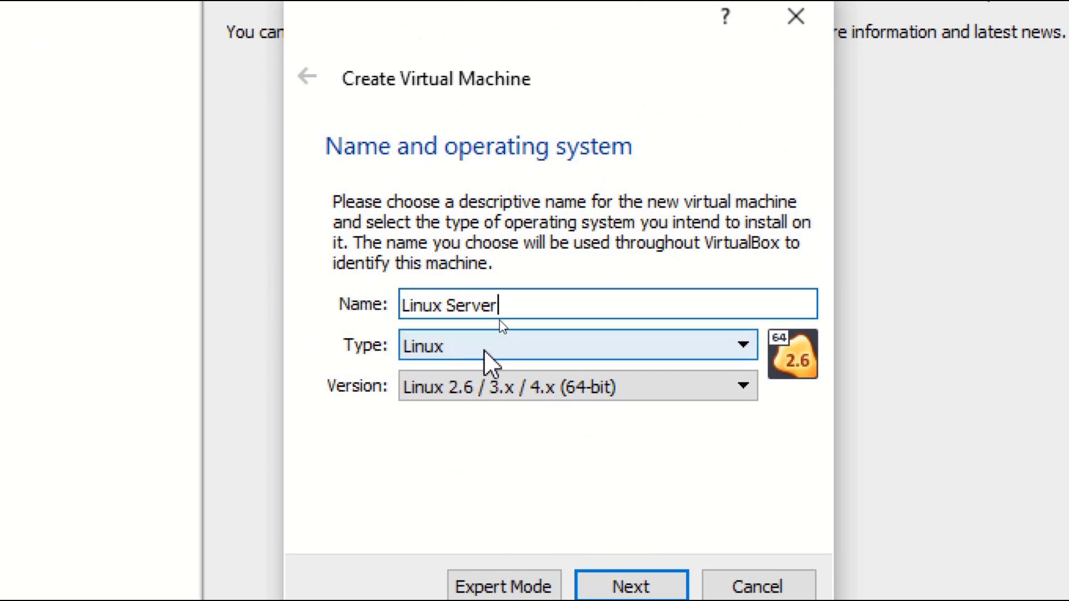
{"action": "left_click", "coordinate": [564, 391]}
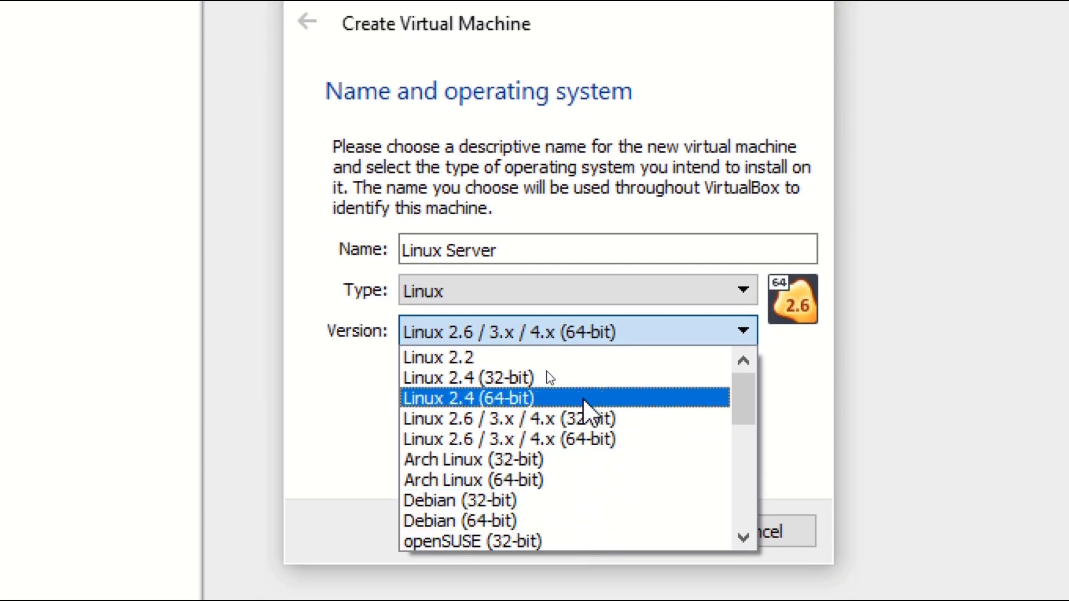
{"action": "scroll", "coordinate": [603, 421], "scroll_direction": "down", "scroll_amount": 6}
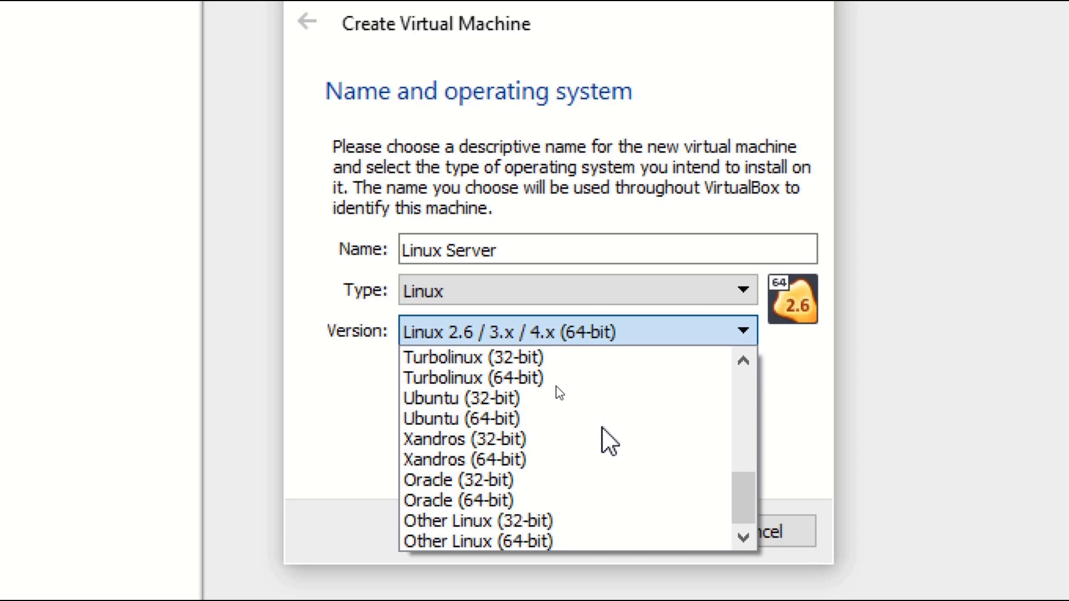
{"action": "left_click", "coordinate": [478, 419]}
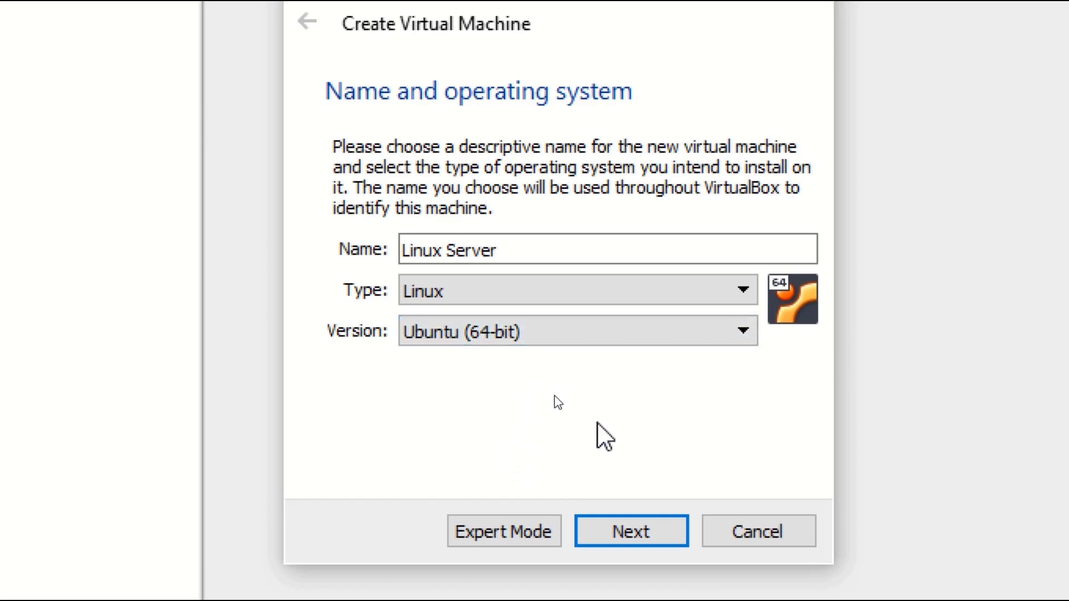
{"action": "left_click", "coordinate": [635, 507]}
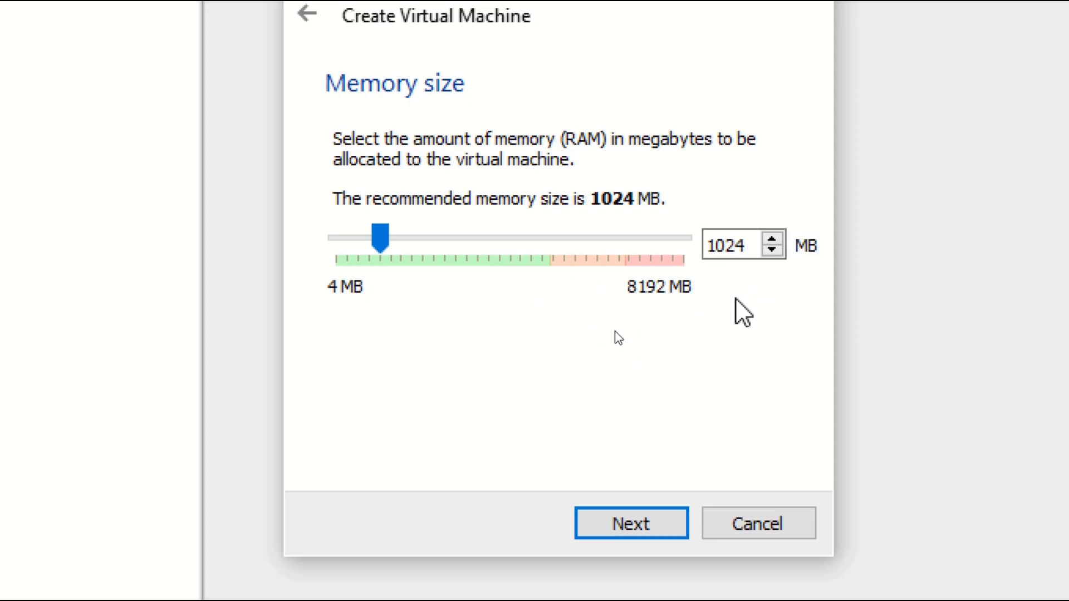
Step: Keep 1024 MB of memory and choose to create a new virtual hard disk
{"action": "left_click", "coordinate": [619, 518]}
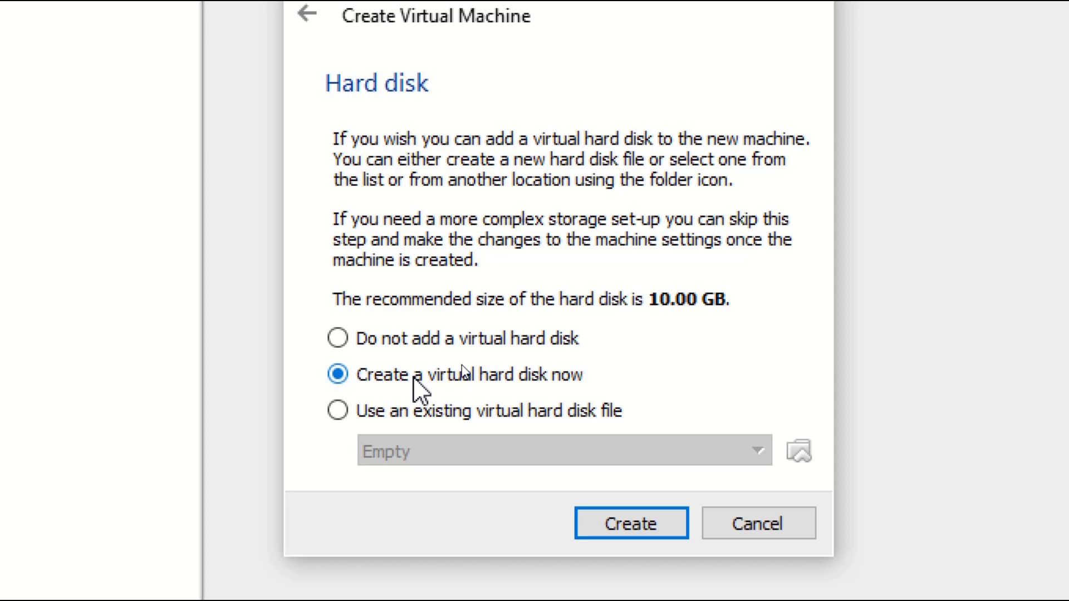
{"action": "left_click", "coordinate": [666, 530]}
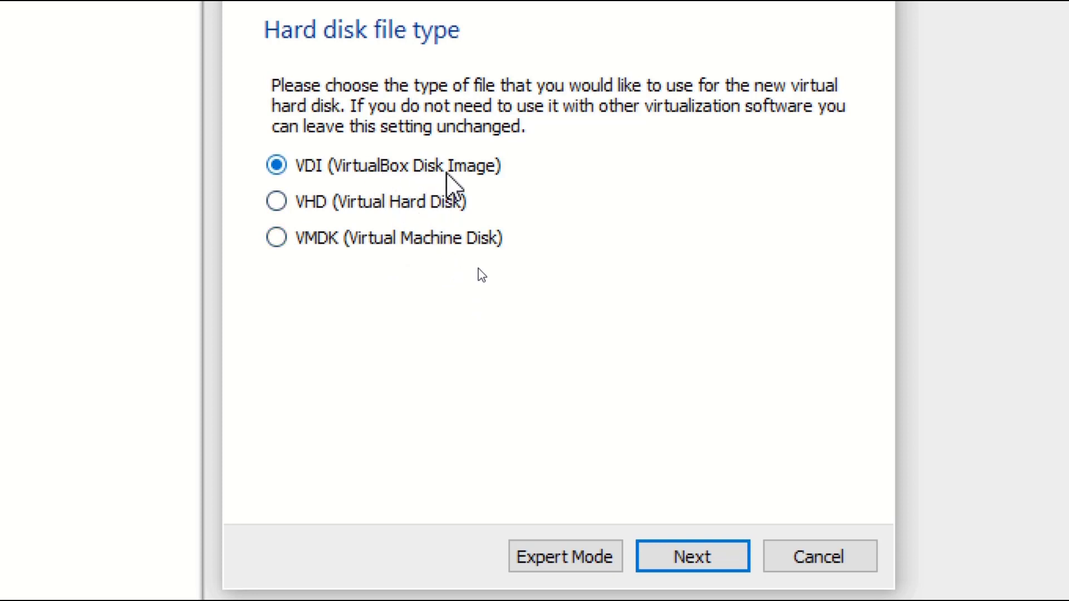
Step: Create a dynamically allocated 10.00 GB VDI disk for the Linux Server machine
{"action": "left_click", "coordinate": [675, 552]}
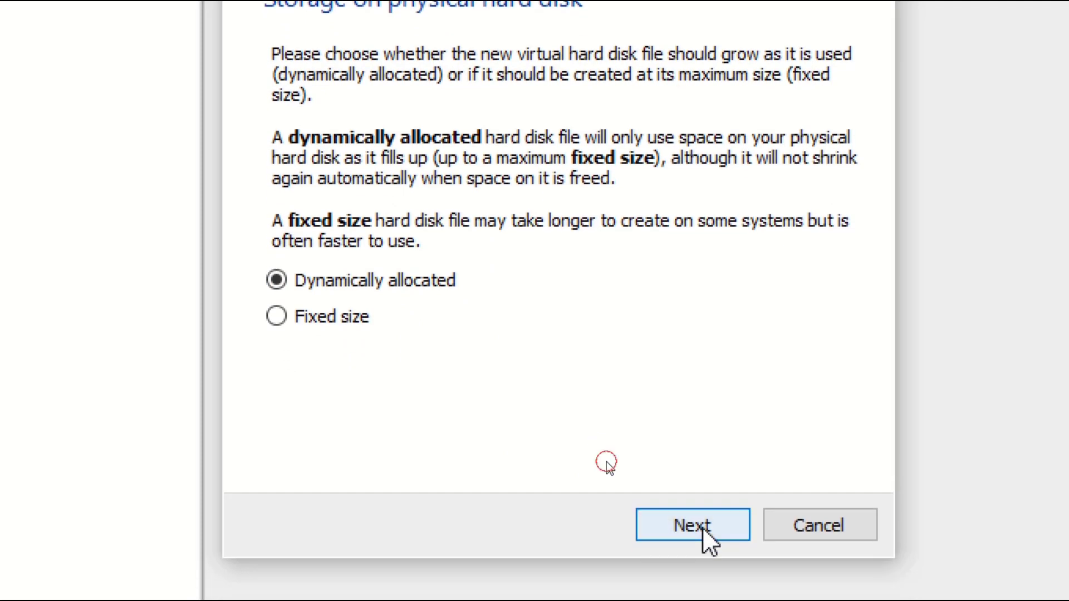
{"action": "left_click", "coordinate": [699, 551]}
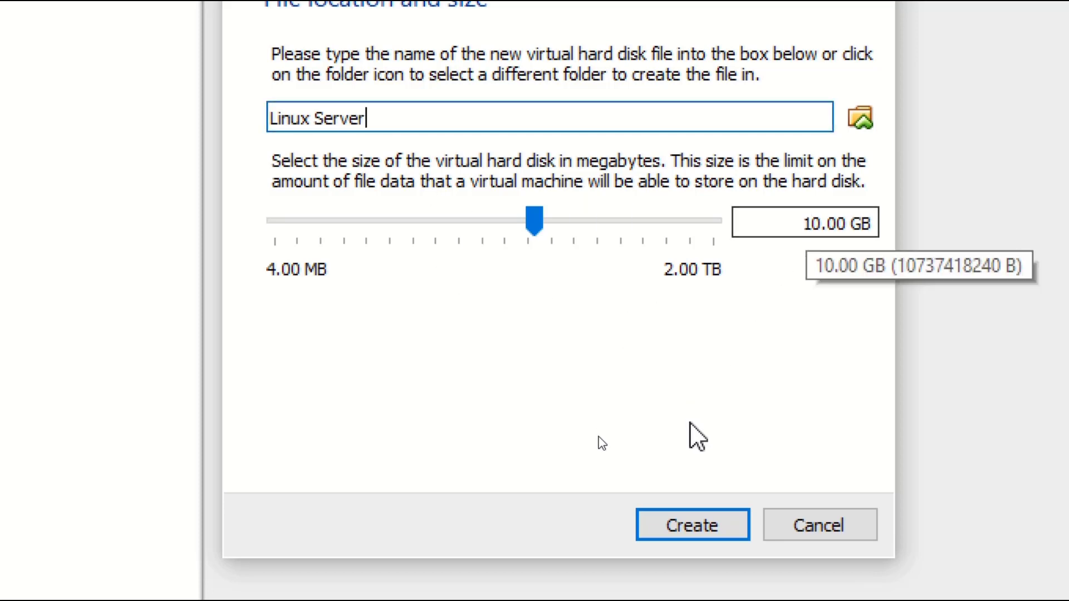
{"action": "left_click", "coordinate": [689, 532]}
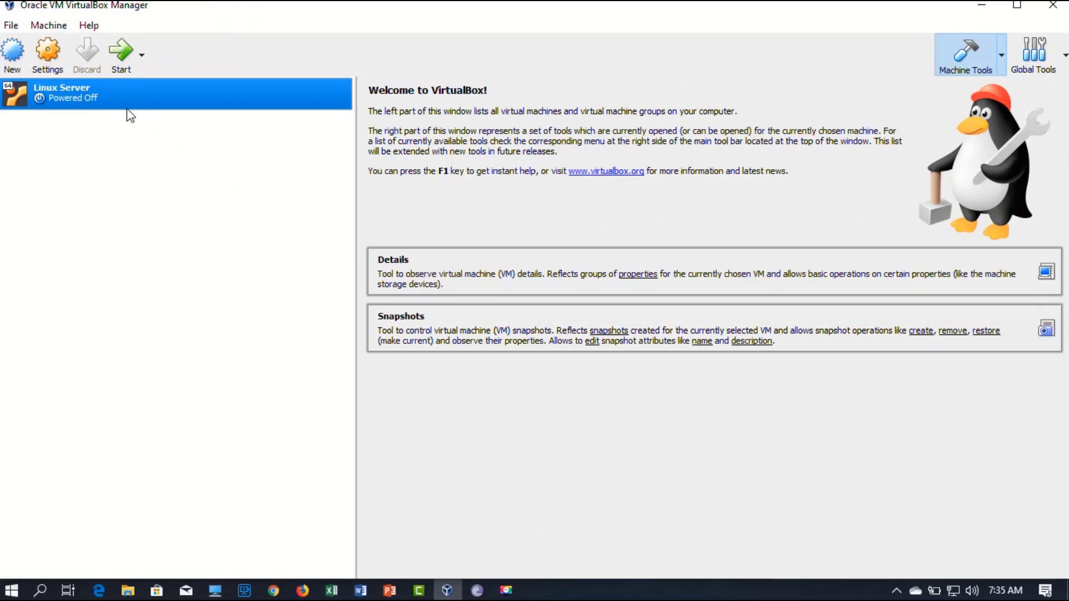
Step: Load ubuntu-14.04.5-server-amd64.iso from drive H: into the machine's empty optical drive
{"action": "left_click", "coordinate": [105, 103]}
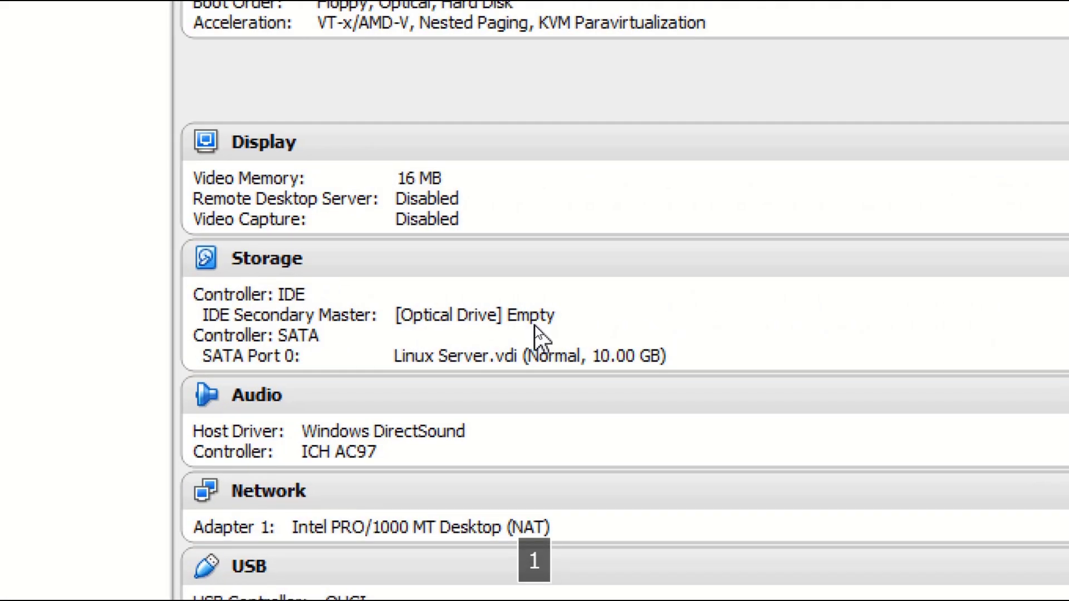
{"action": "left_click", "coordinate": [434, 317]}
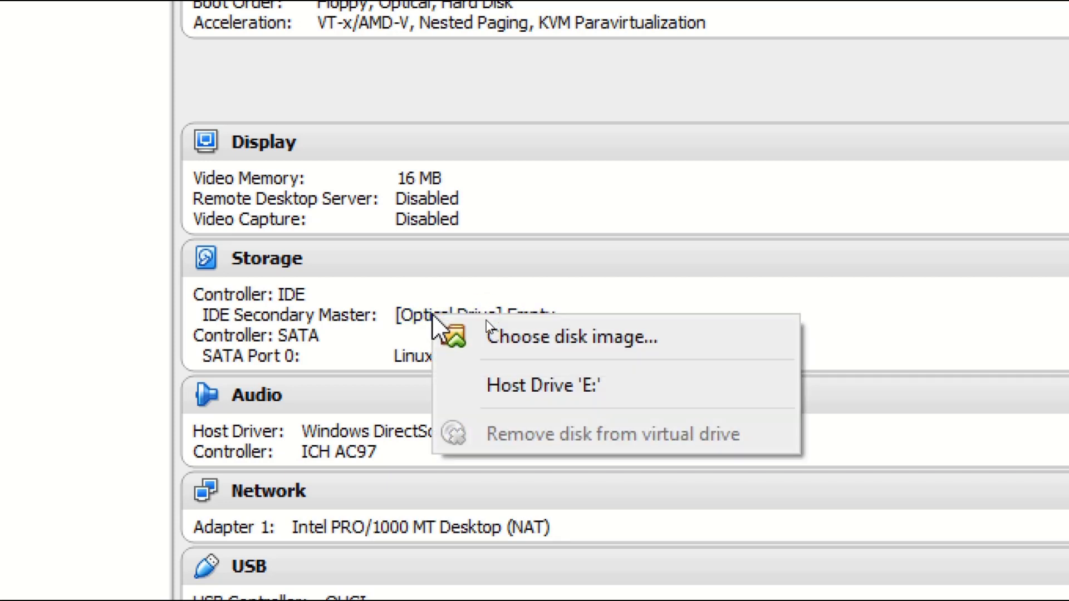
{"action": "left_click", "coordinate": [531, 334]}
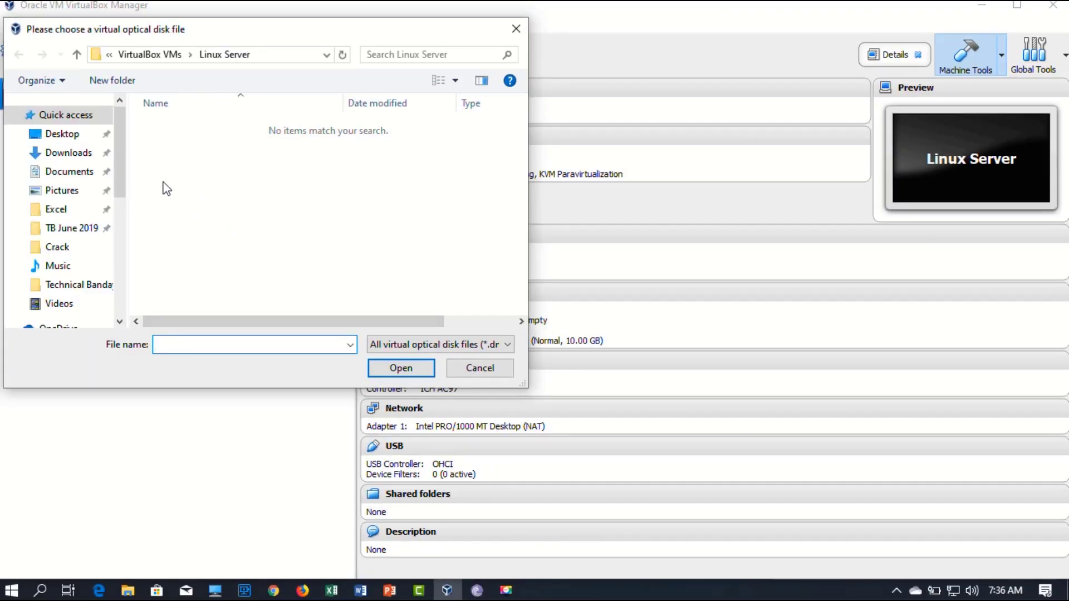
{"action": "left_click_drag", "start_coordinate": [126, 170], "coordinate": [125, 287]}
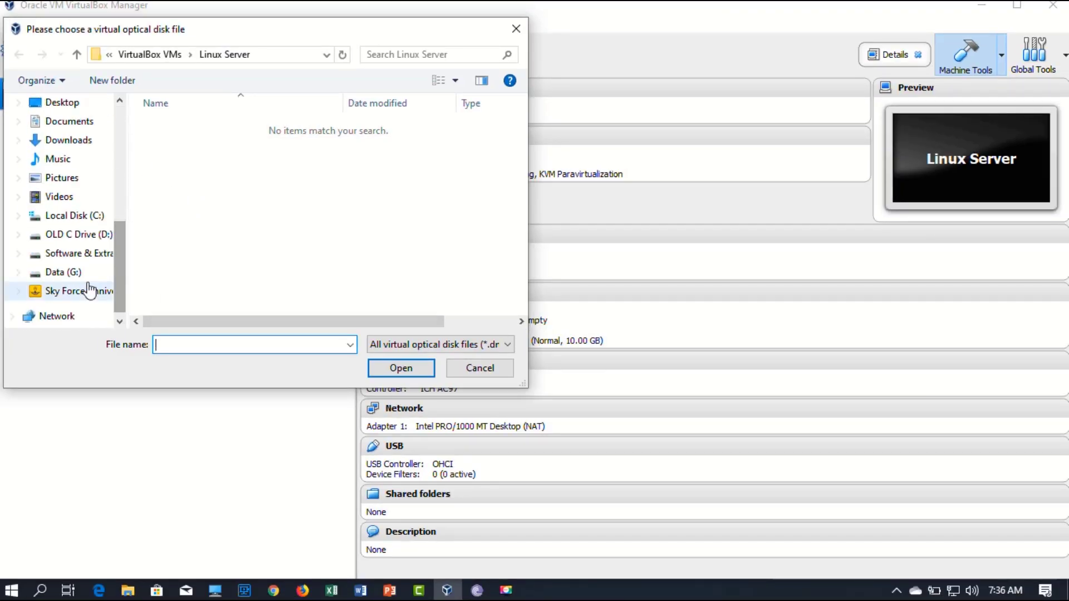
{"action": "left_click", "coordinate": [75, 291]}
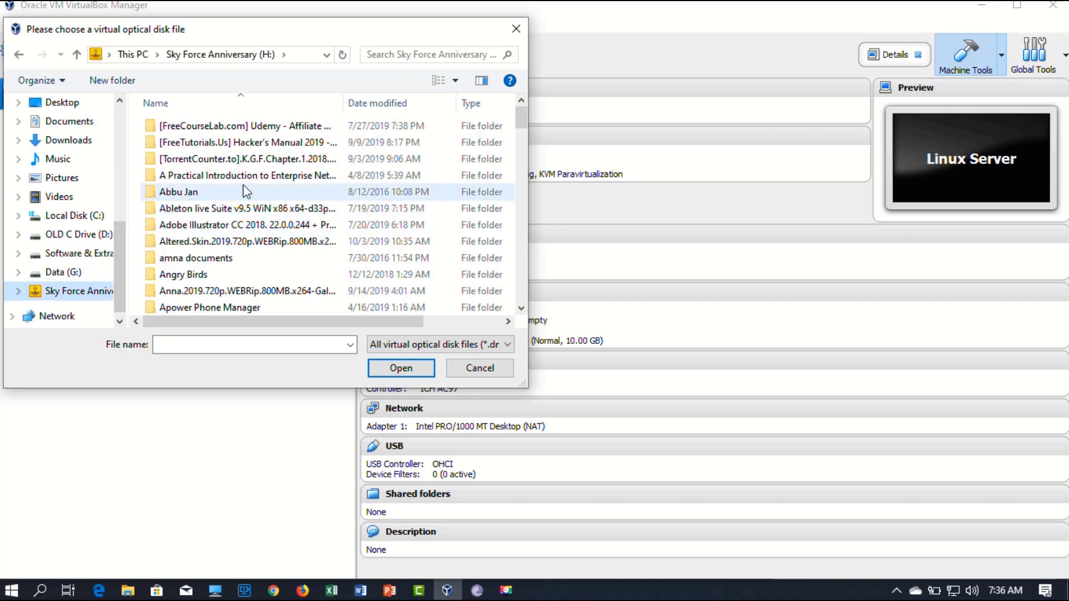
{"action": "left_click", "coordinate": [354, 103]}
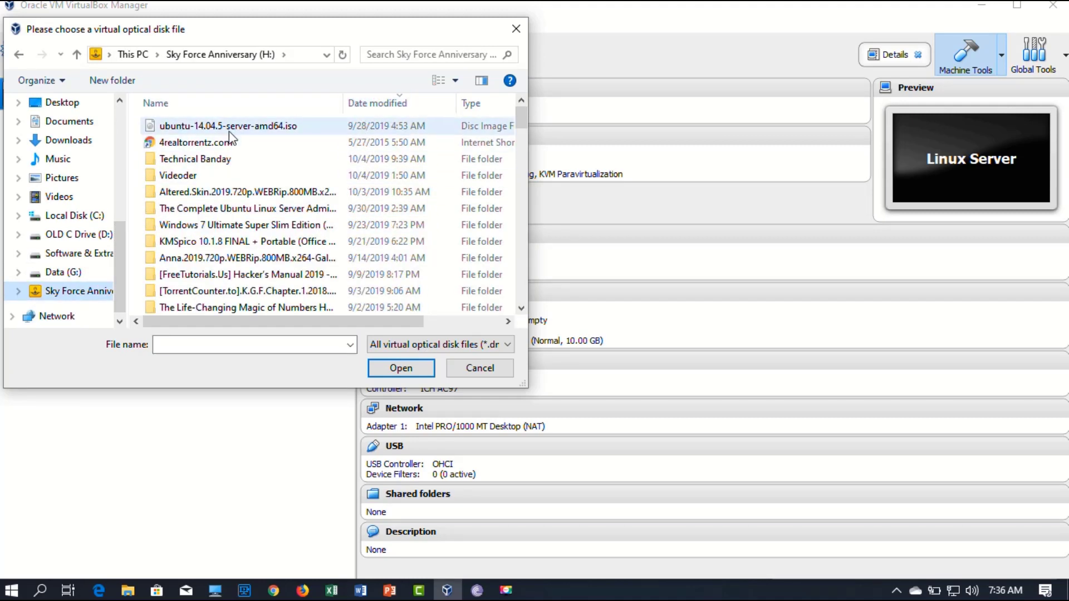
{"action": "double_click", "coordinate": [206, 125]}
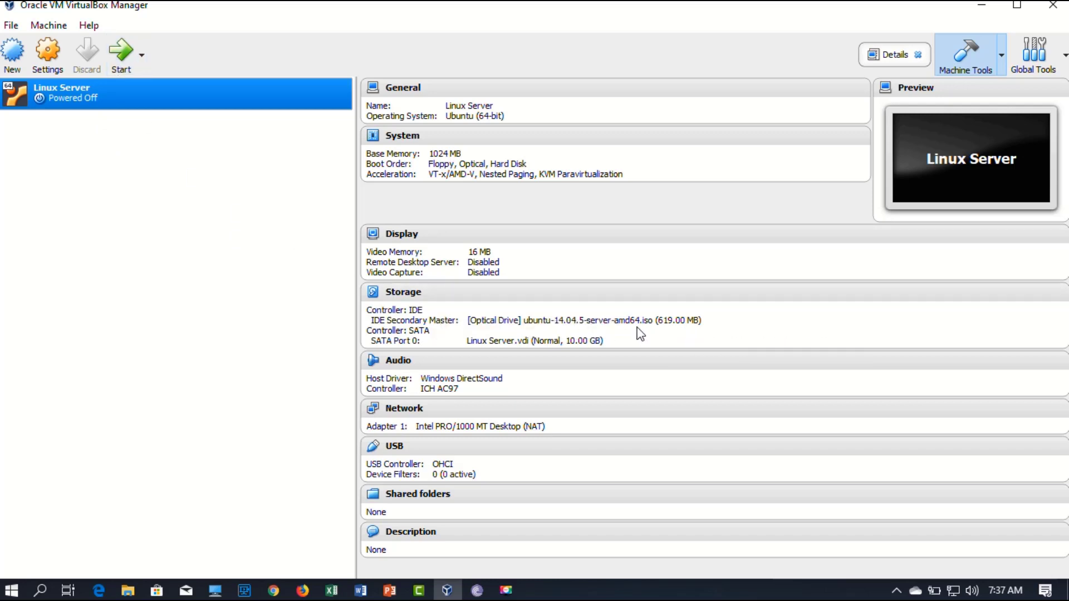
Step: Start the Linux Server VM and let it capture keyboard and mouse input
{"action": "left_click", "coordinate": [123, 65]}
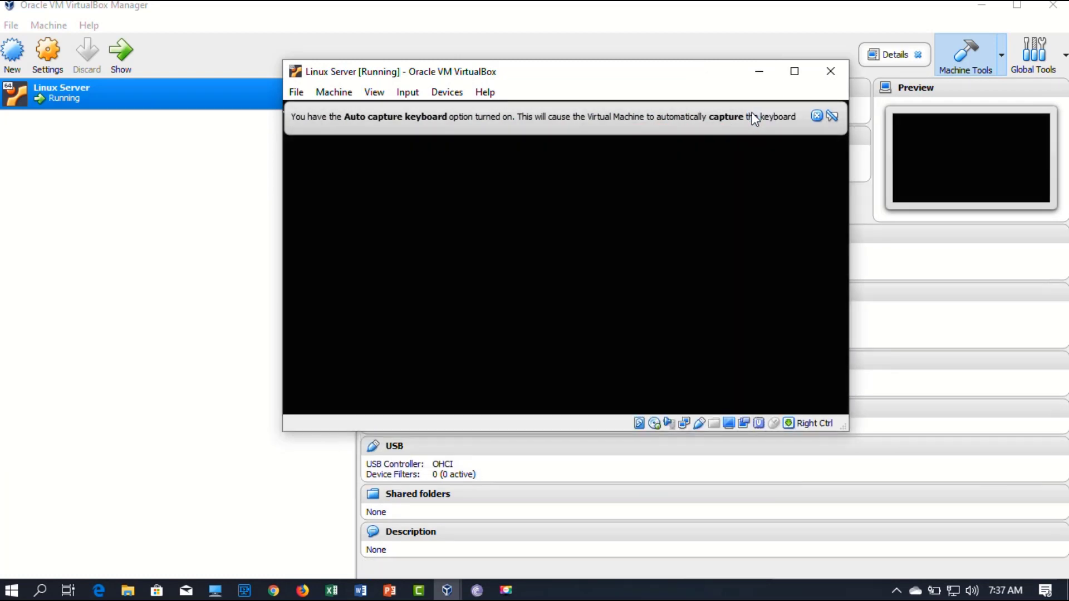
{"action": "mouse_move", "coordinate": [752, 114]}
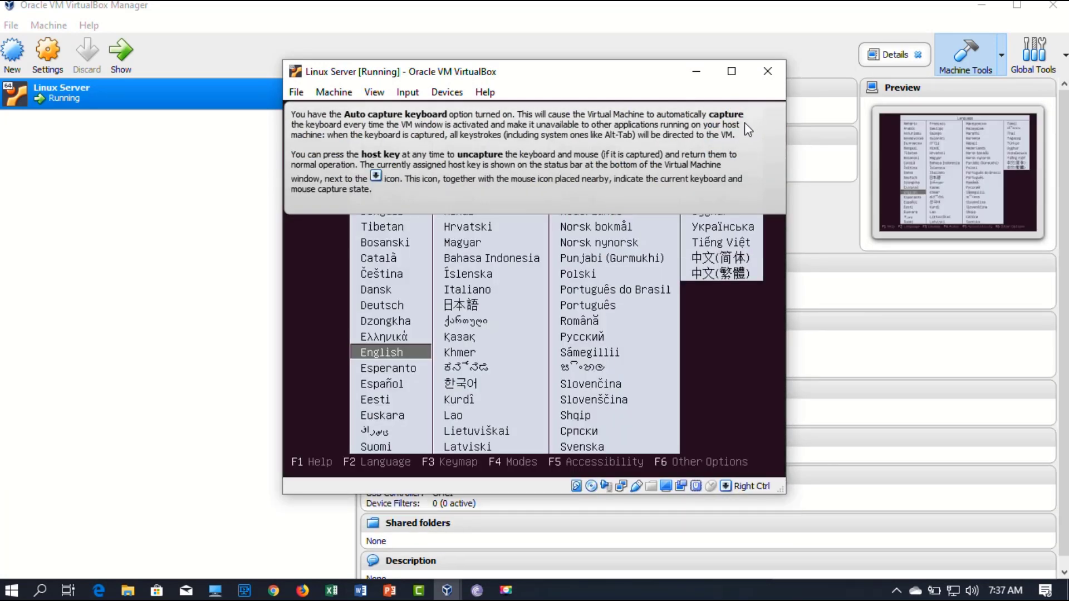
{"action": "left_click", "coordinate": [730, 323]}
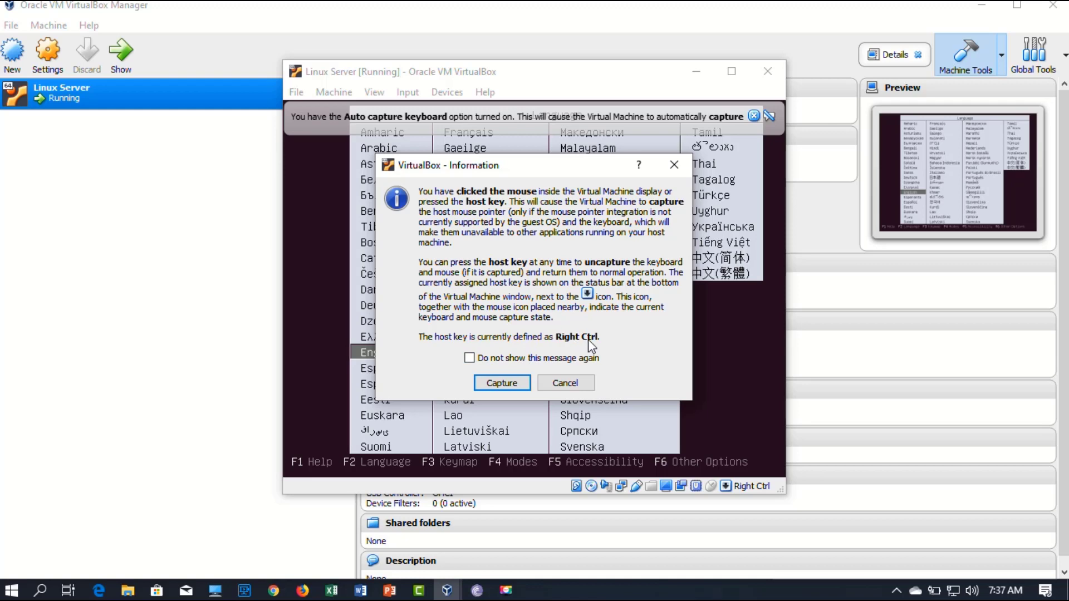
{"action": "left_click", "coordinate": [501, 383]}
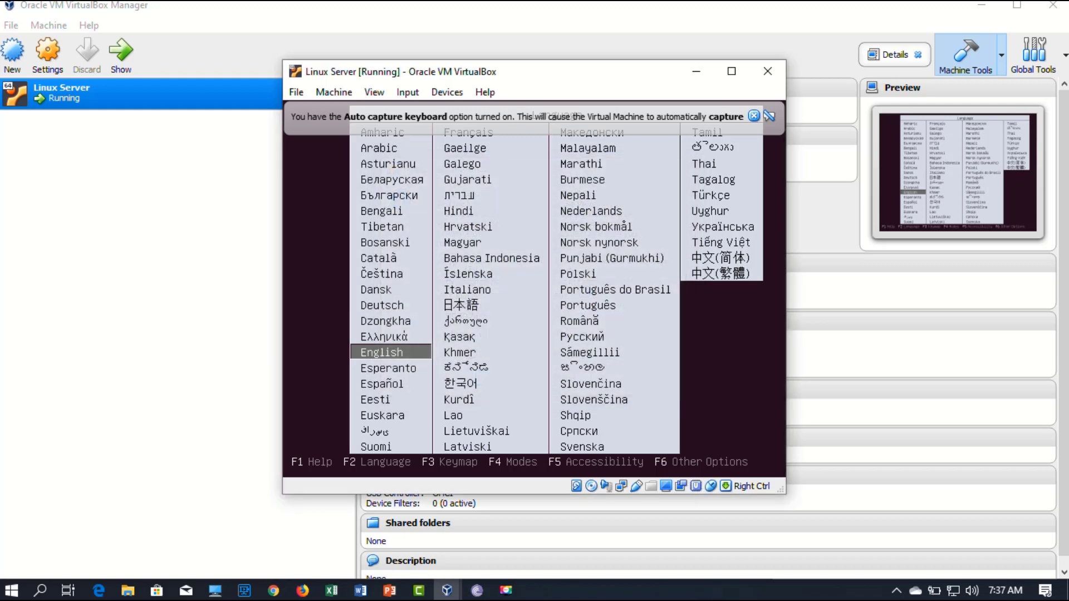
{"action": "key", "text": "Control_R"}
Step: Turn off the capture notice permanently and choose English in the boot language menu
{"action": "left_click", "coordinate": [500, 378]}
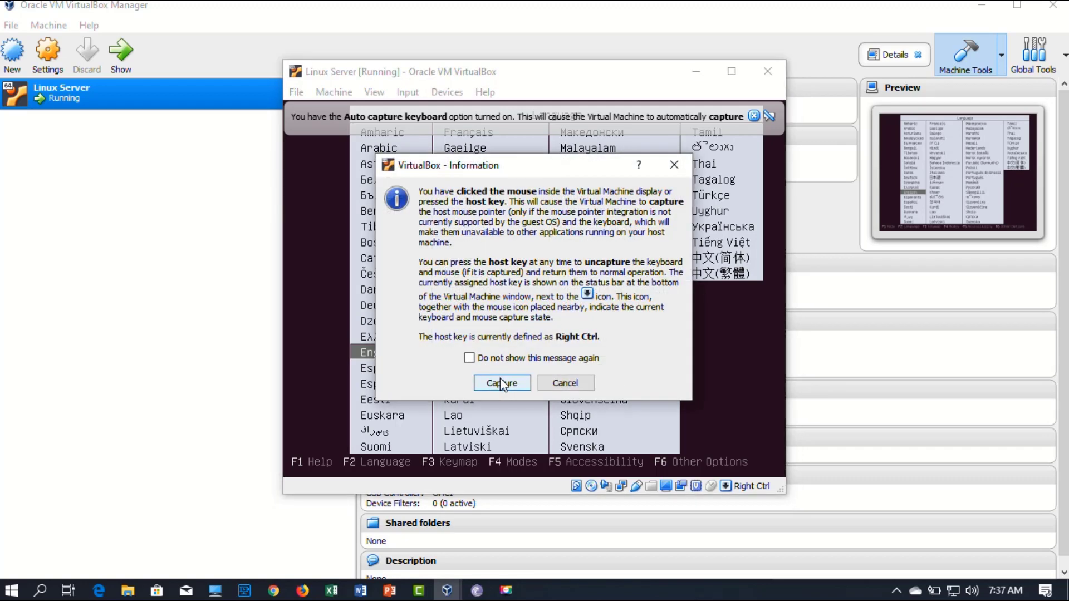
{"action": "left_click", "coordinate": [470, 358]}
{"action": "left_click", "coordinate": [501, 383]}
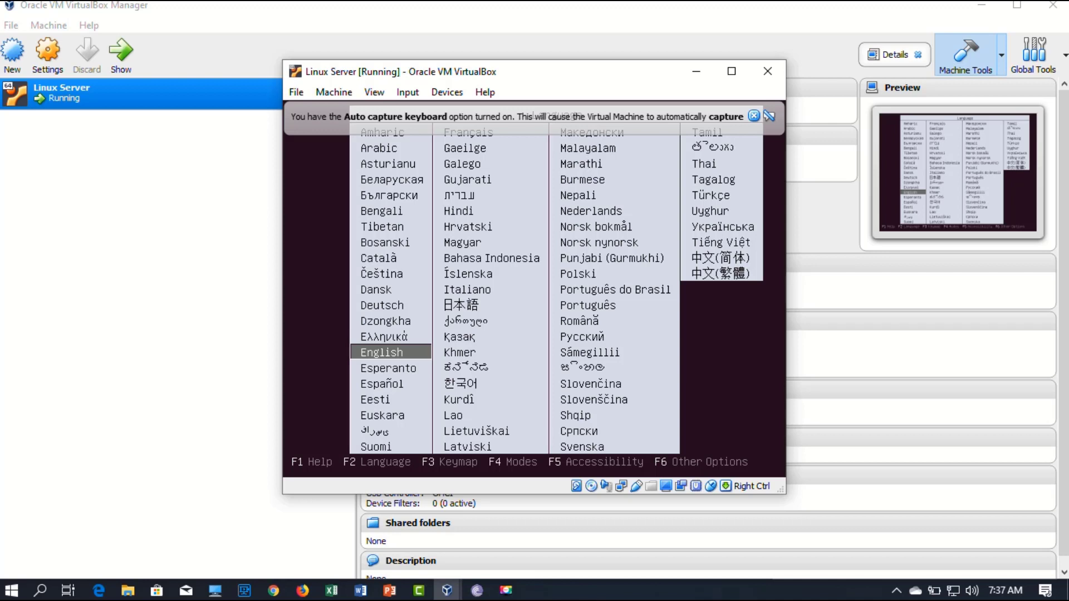
{"action": "key", "text": "1"}
{"action": "key", "text": "Return"}
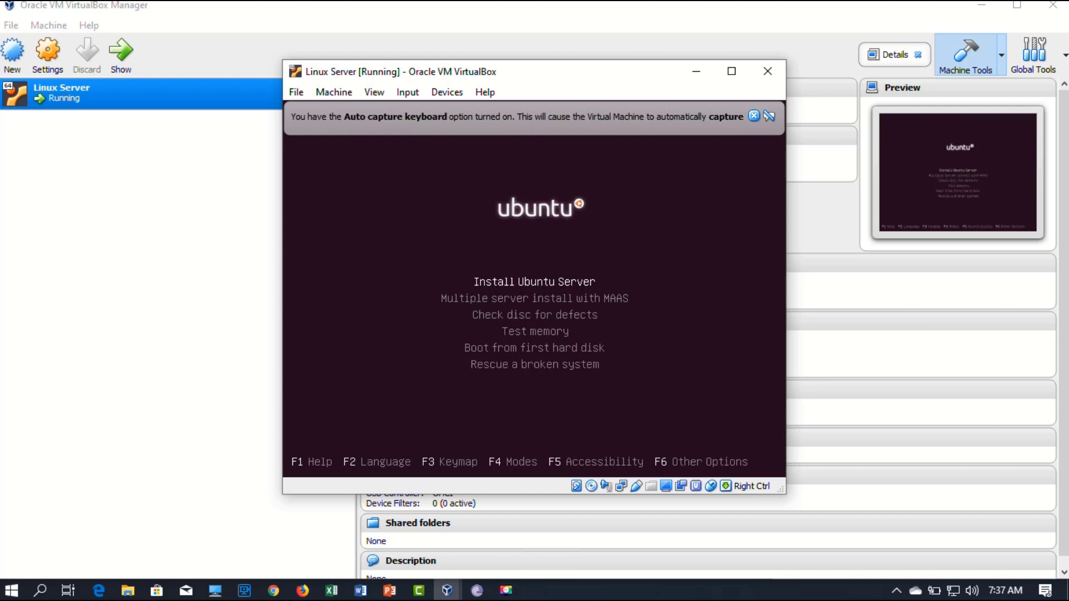
Step: Start Install Ubuntu Server and dismiss the keyboard and mouse-integration notification banners
{"action": "key", "text": "Control_R"}
{"action": "key", "text": "Return"}
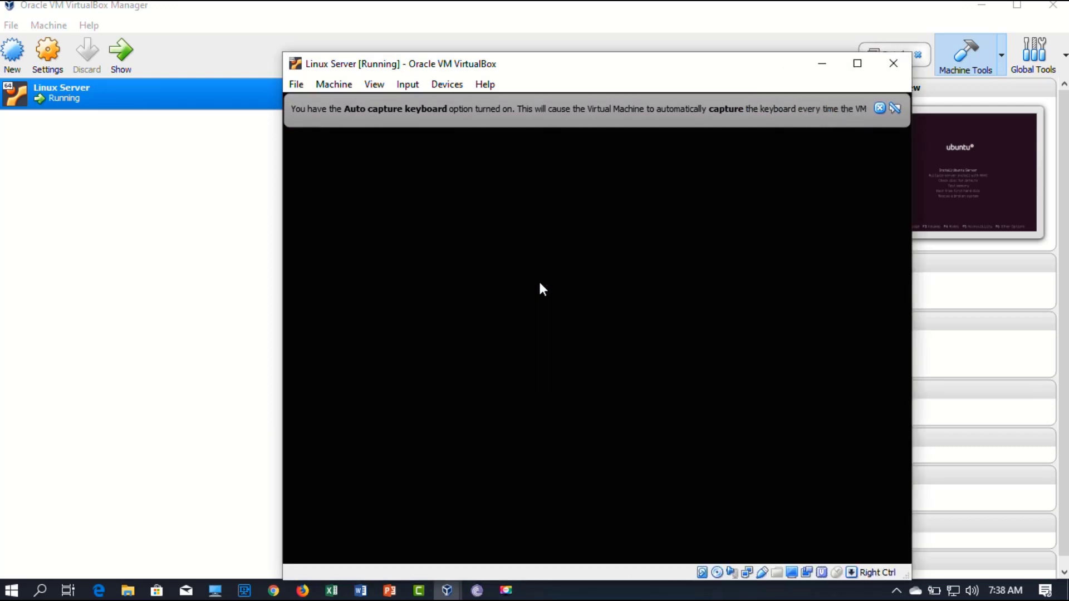
{"action": "left_click", "coordinate": [880, 109]}
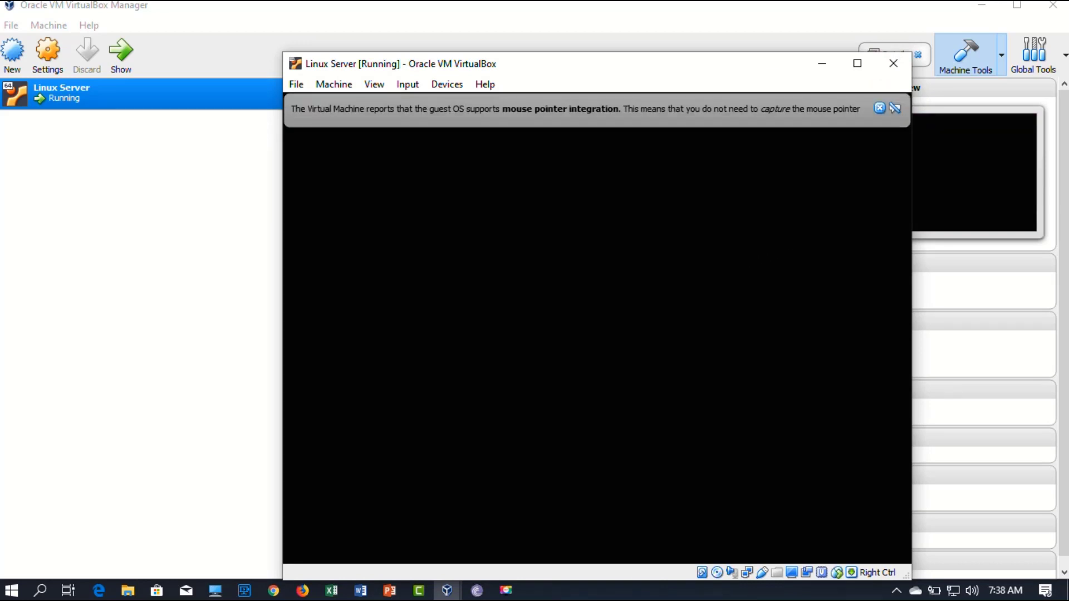
{"action": "left_click", "coordinate": [880, 109]}
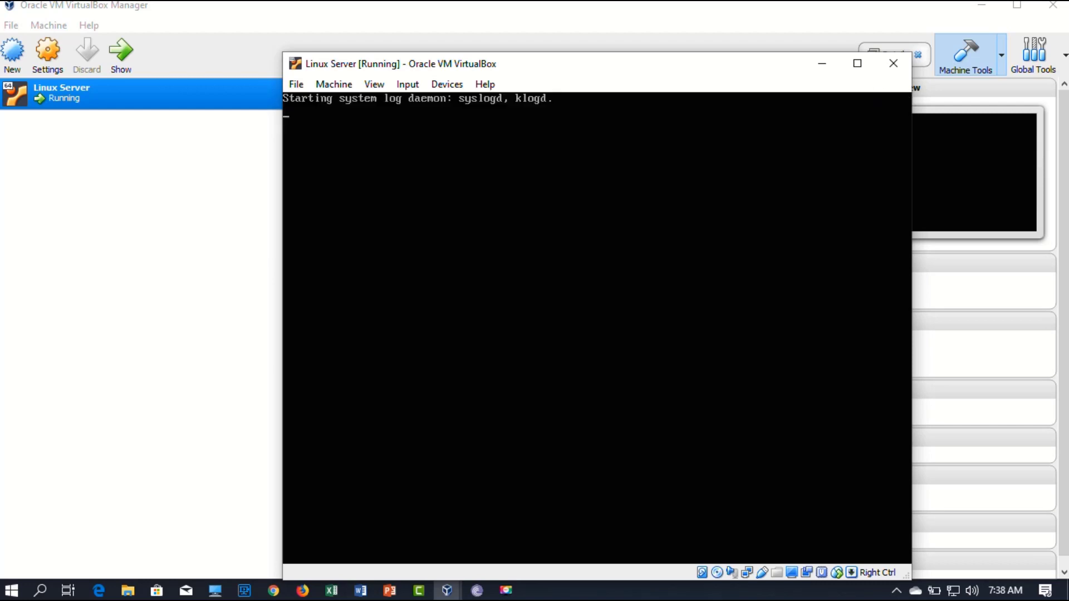
{"action": "left_click_drag", "start_coordinate": [742, 64], "coordinate": [720, 35]}
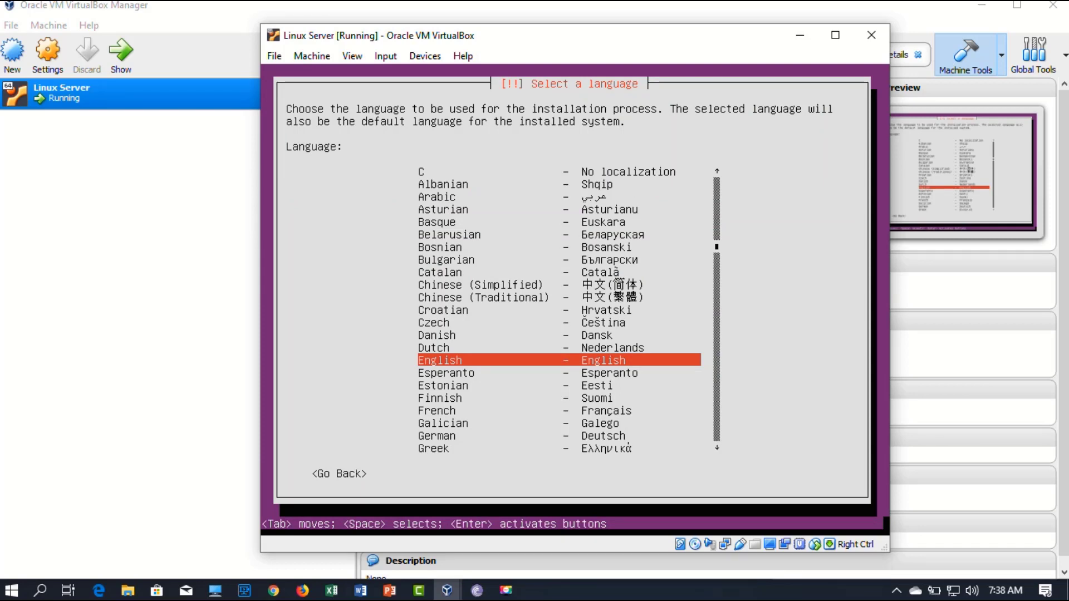
Step: Choose English, United States, skip detection, and use the English (US) keyboard layout
{"action": "key", "text": "Return"}
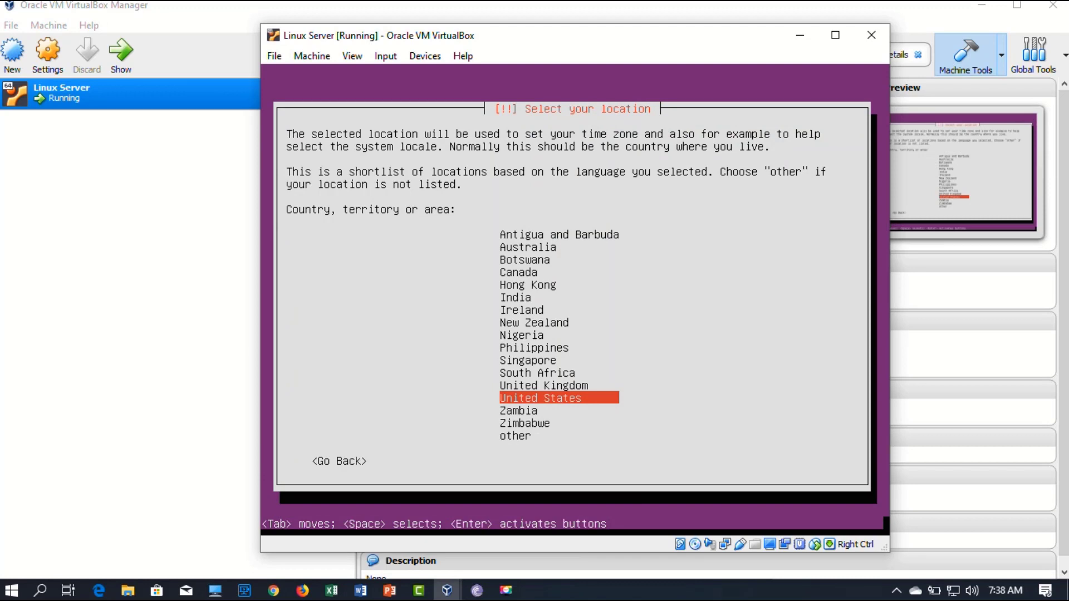
{"action": "key", "text": "Return"}
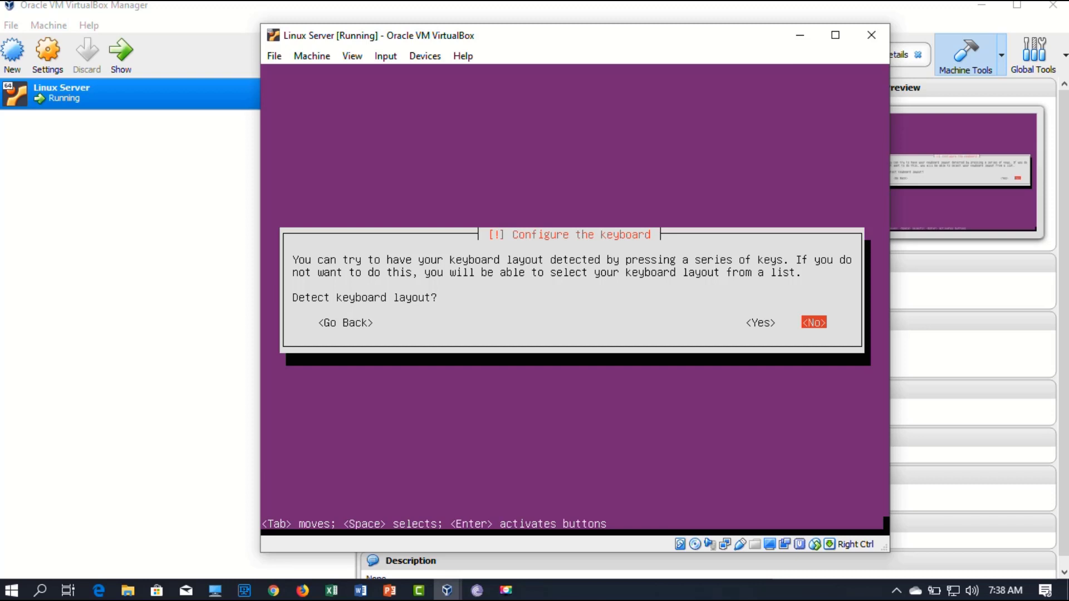
{"action": "key", "text": "Return"}
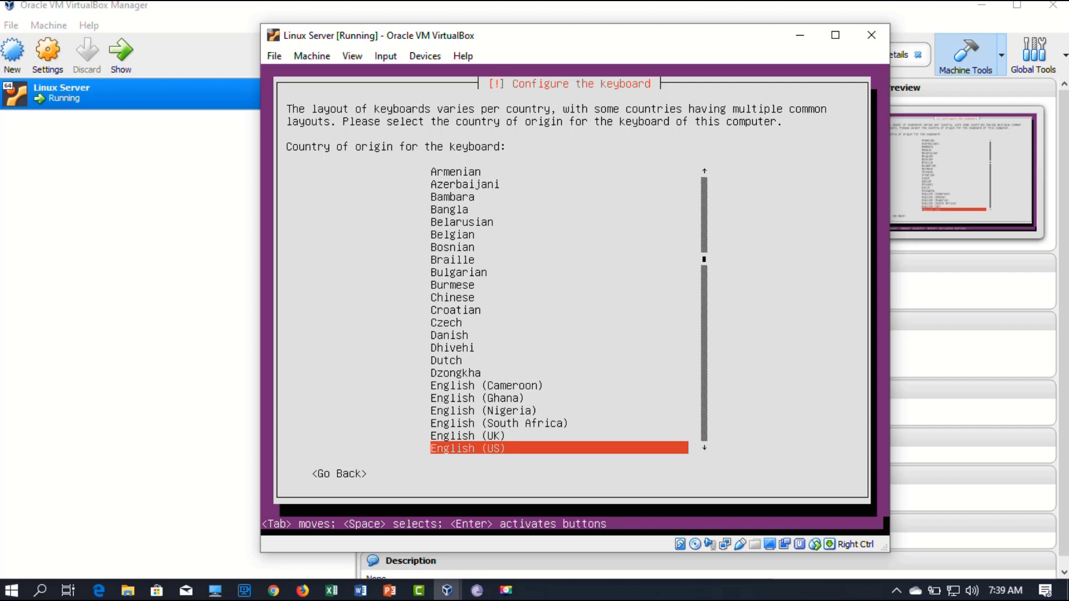
{"action": "key", "text": "Return"}
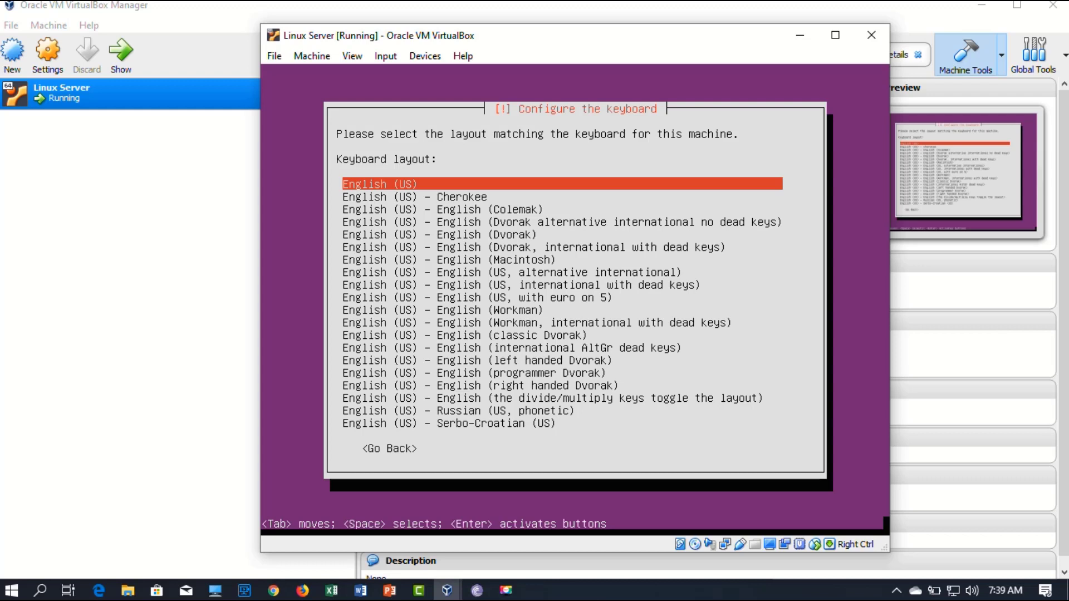
{"action": "key", "text": "Return"}
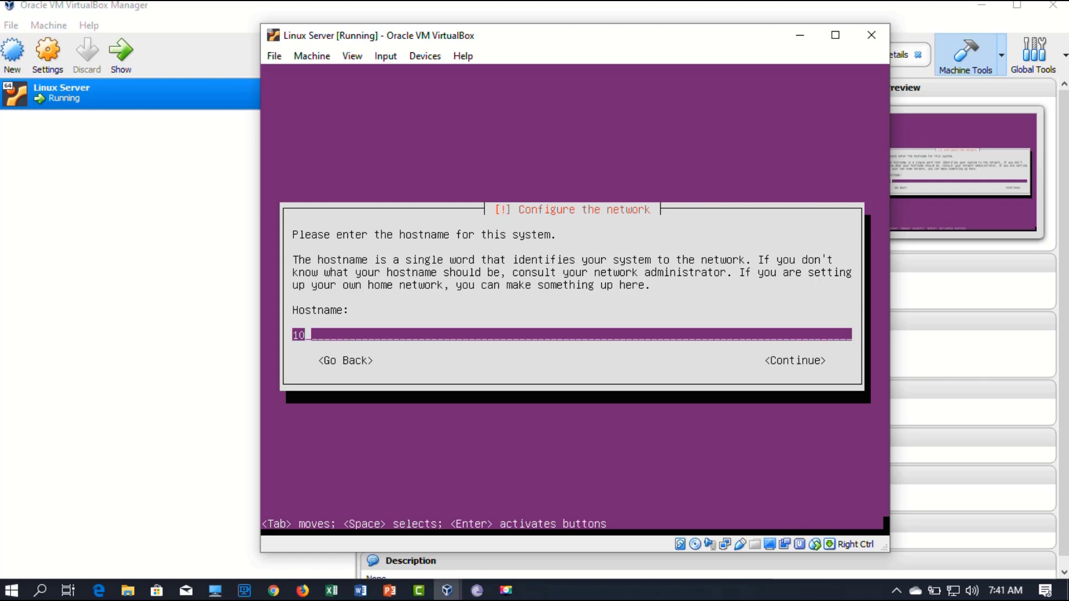
Step: Replace the default hostname with LinuxServer
{"action": "key", "text": "BackSpace"}
{"action": "key", "text": "BackSpace"}
{"action": "type", "text": "Linux"}
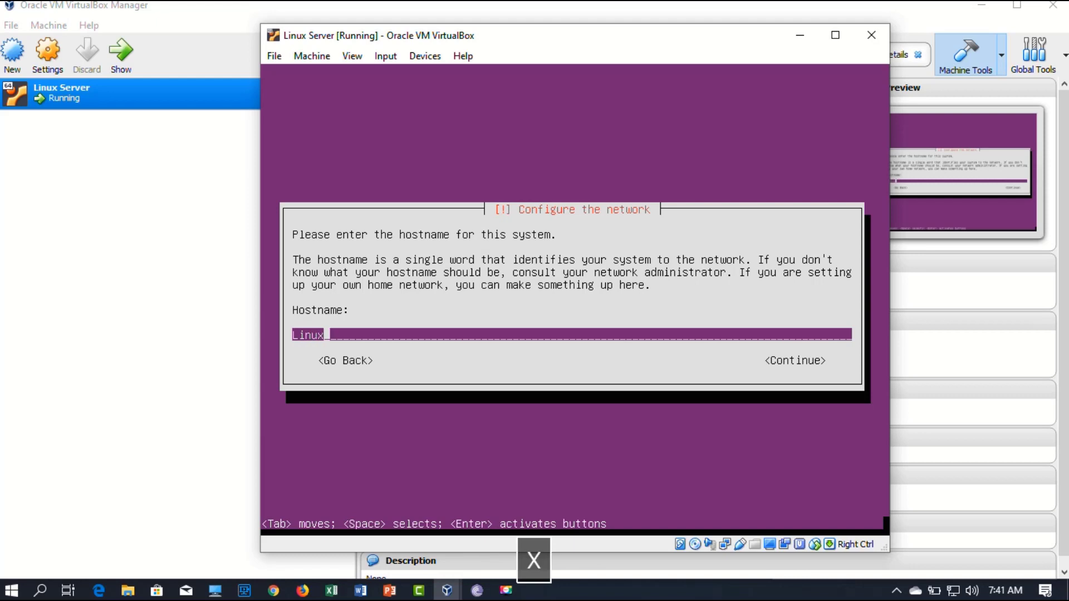
{"action": "type", "text": "Server"}
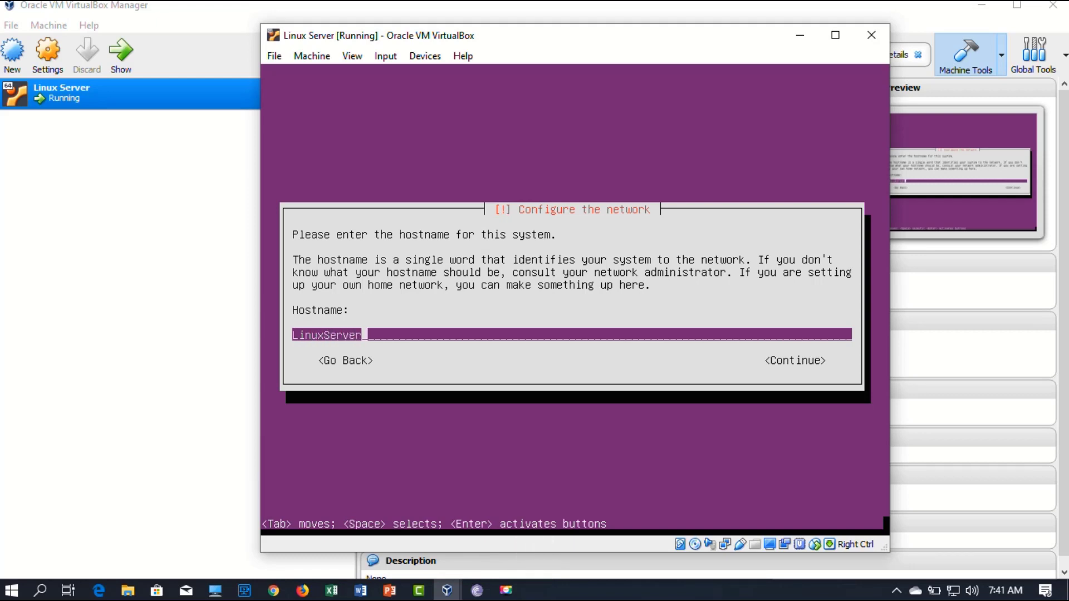
{"action": "key", "text": "Return"}
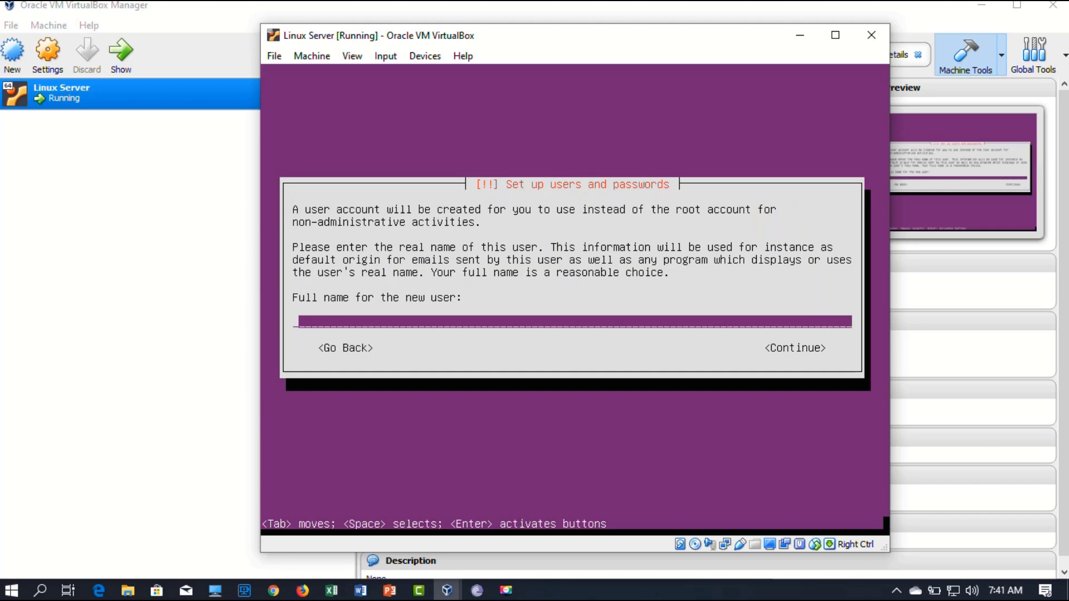
Step: Enter the new user's full name and a short username
{"action": "type", "text": "Muha"}
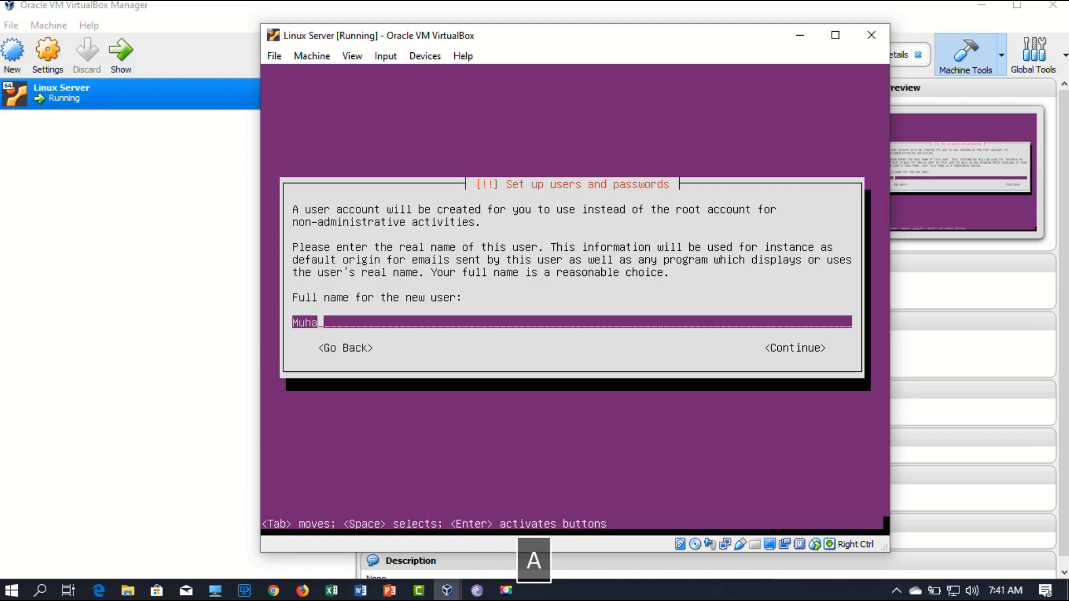
{"action": "type", "text": "mmad Asif"}
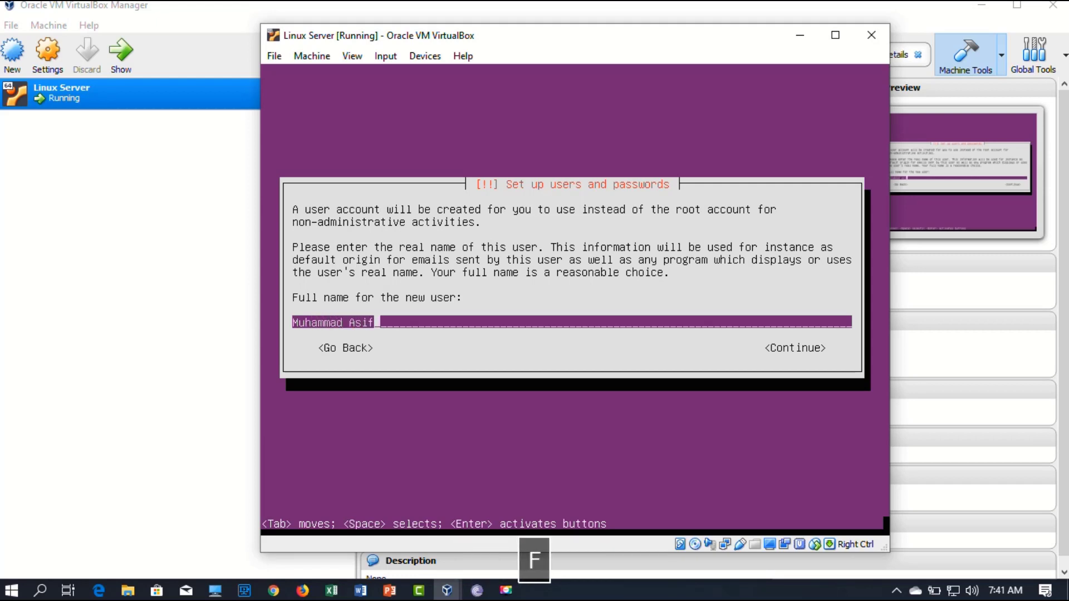
{"action": "key", "text": "Return"}
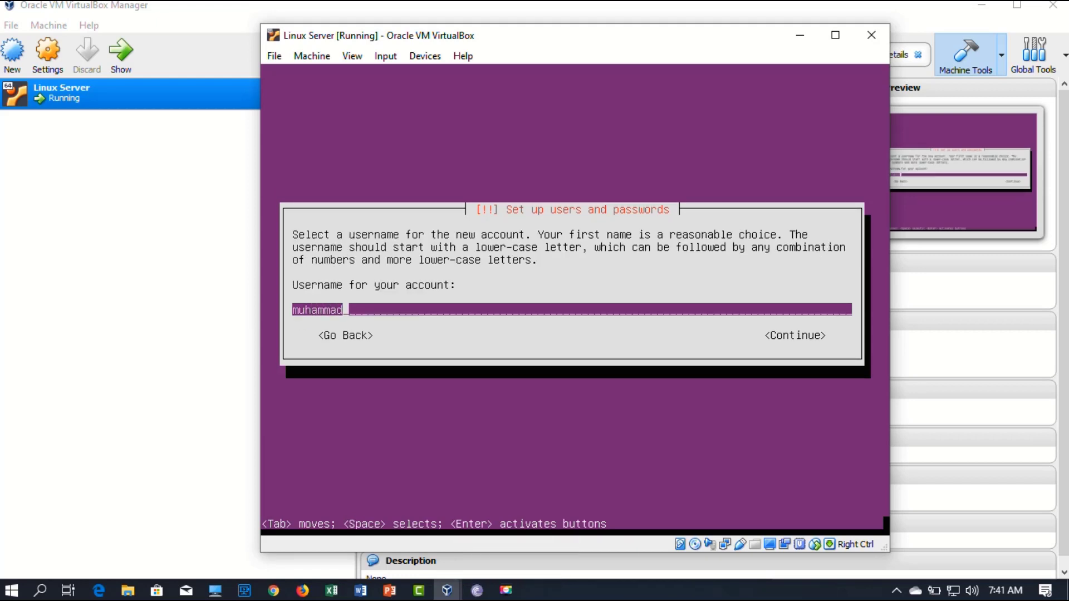
{"action": "key", "text": "BackSpace"}
{"action": "key", "text": "BackSpace"}
{"action": "key", "text": "BackSpace"}
{"action": "key", "text": "BackSpace"}
{"action": "key", "text": "BackSpace"}
{"action": "key", "text": "BackSpace"}
{"action": "key", "text": "BackSpace"}
{"action": "key", "text": "BackSpace"}
{"action": "type", "text": "asif"}
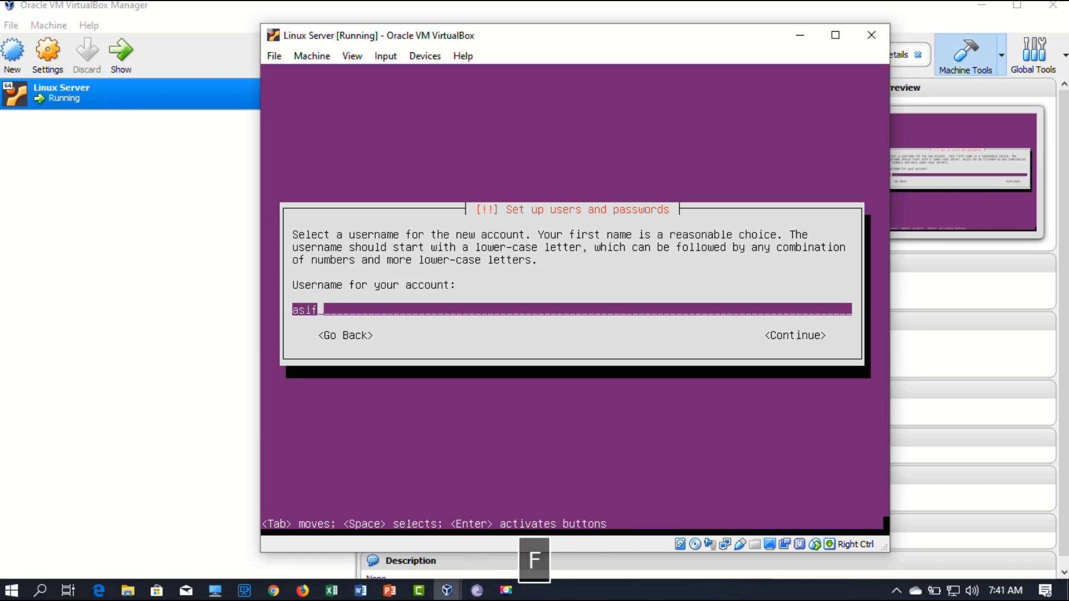
{"action": "key", "text": "Return"}
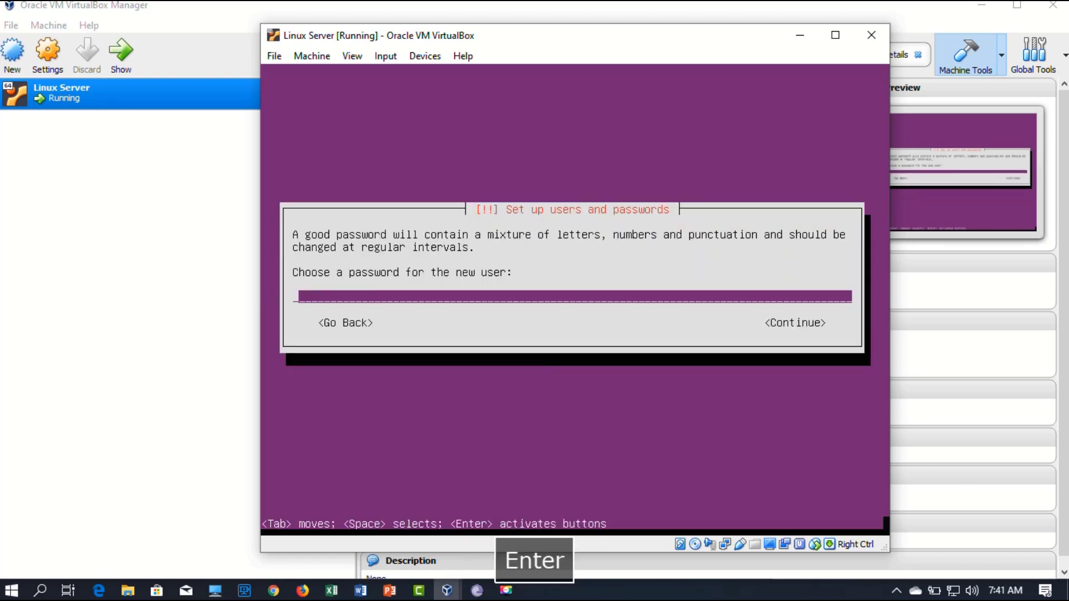
Step: Enter and verify a short three-character password for the user
{"action": "type", "text": "123"}
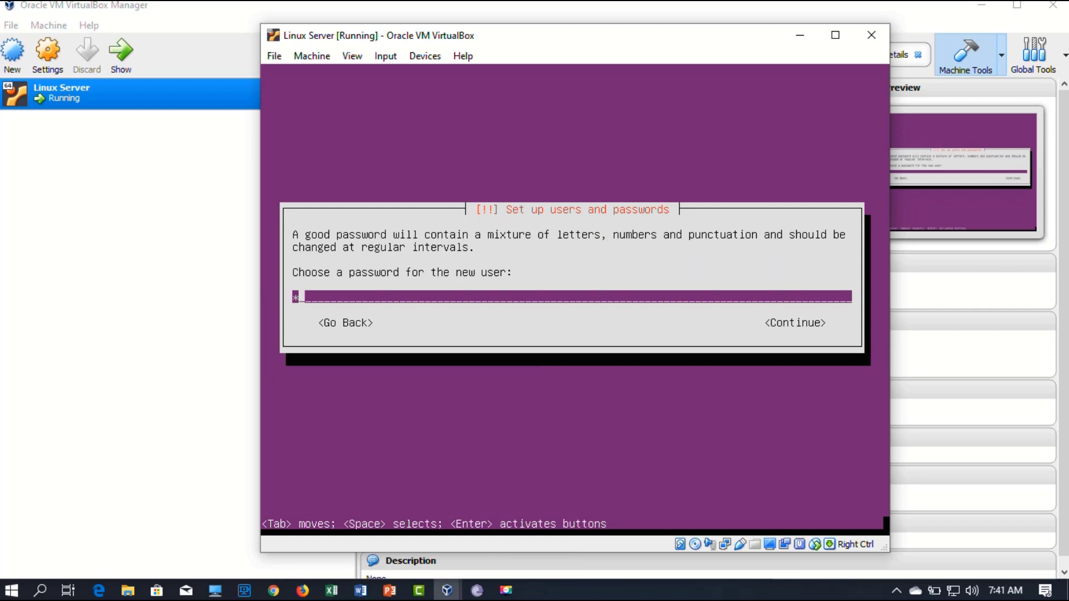
{"action": "key", "text": "Return"}
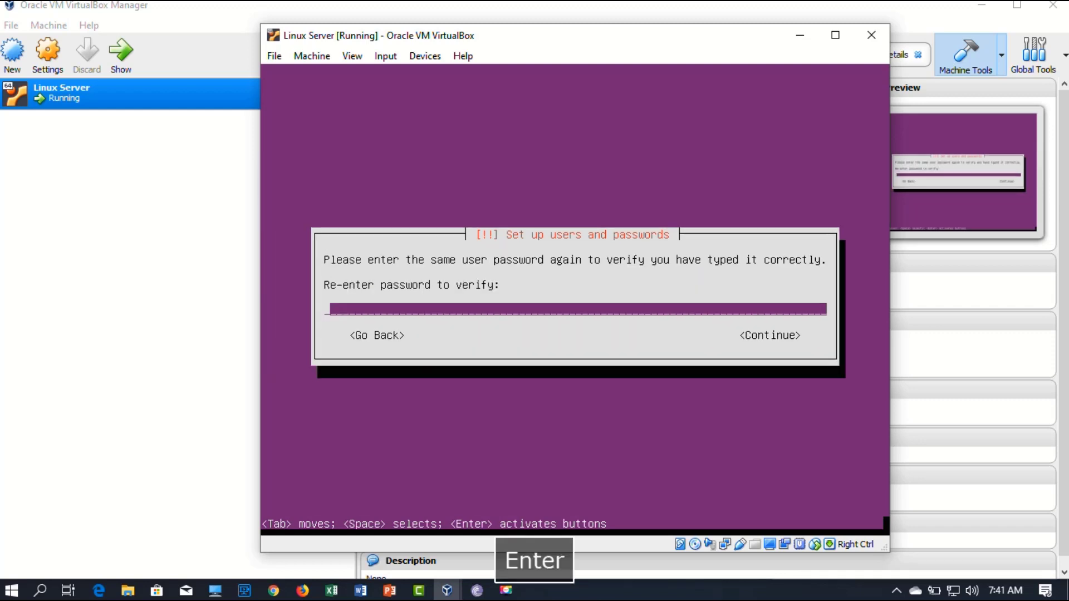
{"action": "type", "text": "123"}
{"action": "key", "text": "Return"}
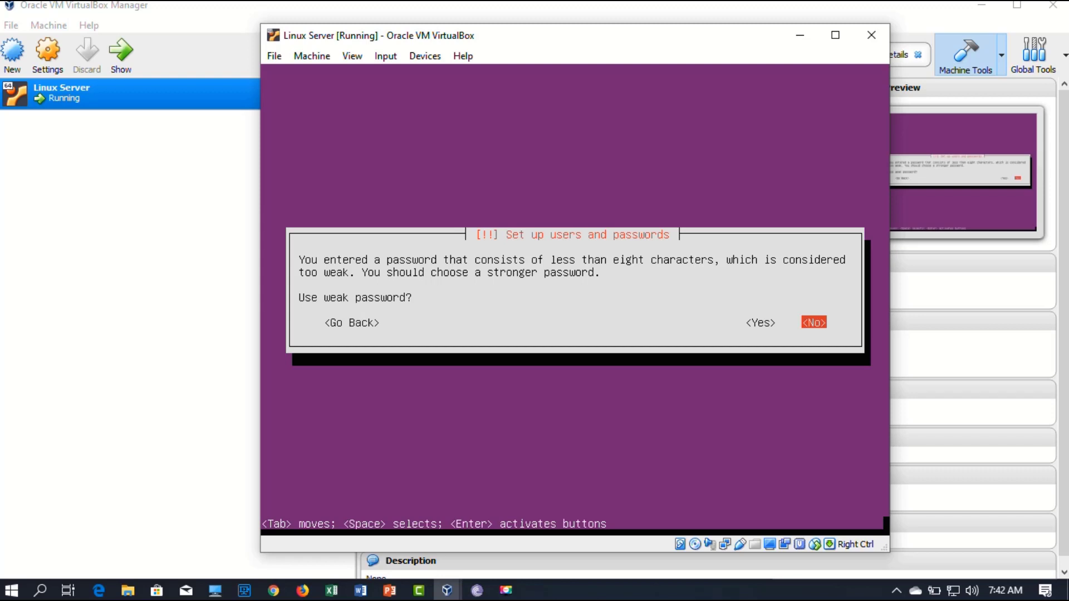
Step: Keep the weak password, decline home-directory encryption, and accept the Asia/Karachi time zone
{"action": "key", "text": "Left"}
{"action": "key", "text": "Left"}
{"action": "key", "text": "Right"}
{"action": "key", "text": "Return"}
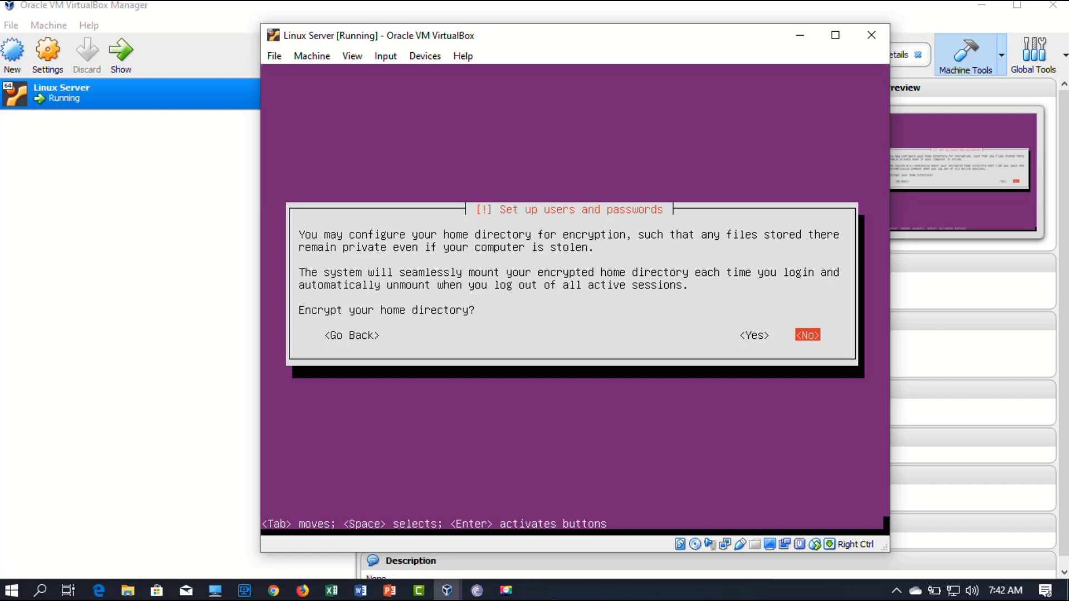
{"action": "key", "text": "Return"}
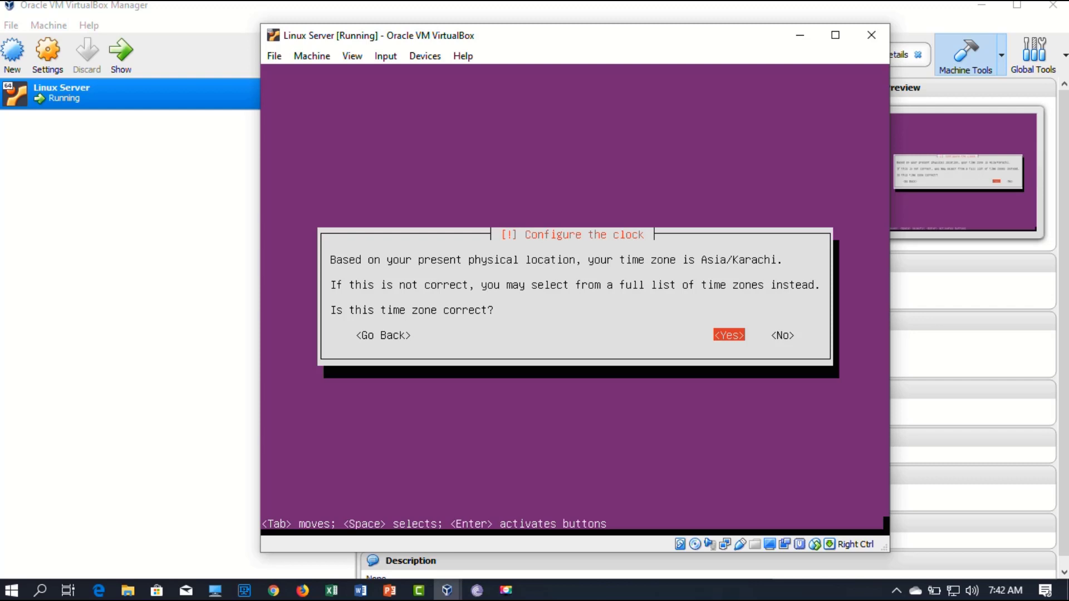
{"action": "key", "text": "Return"}
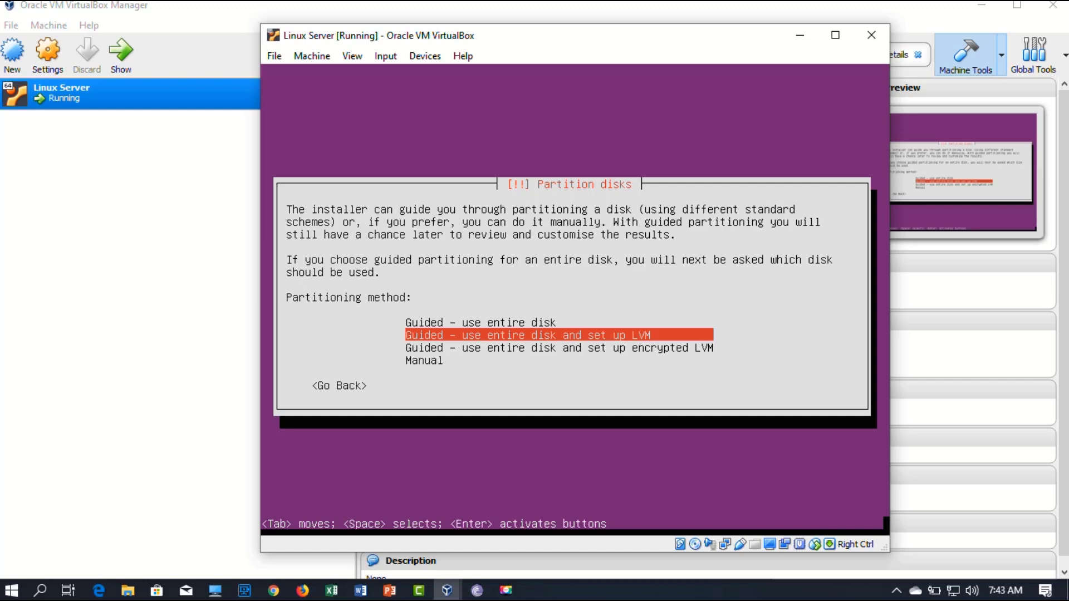
Step: Choose guided whole-disk partitioning with LVM on the 10.7 GB sda disk and write the partition table
{"action": "key", "text": "Return"}
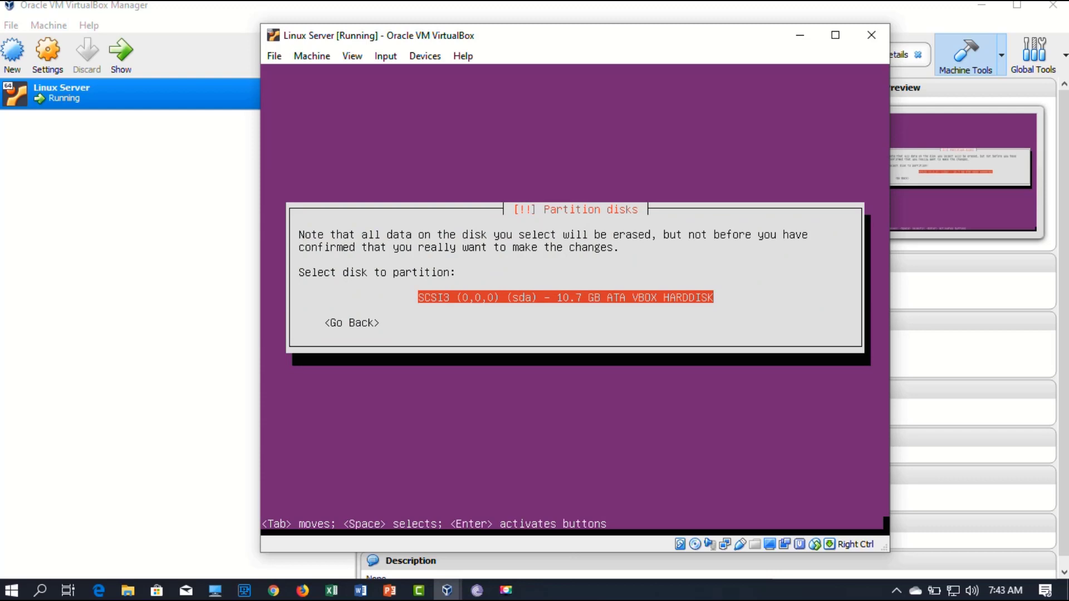
{"action": "key", "text": "Return"}
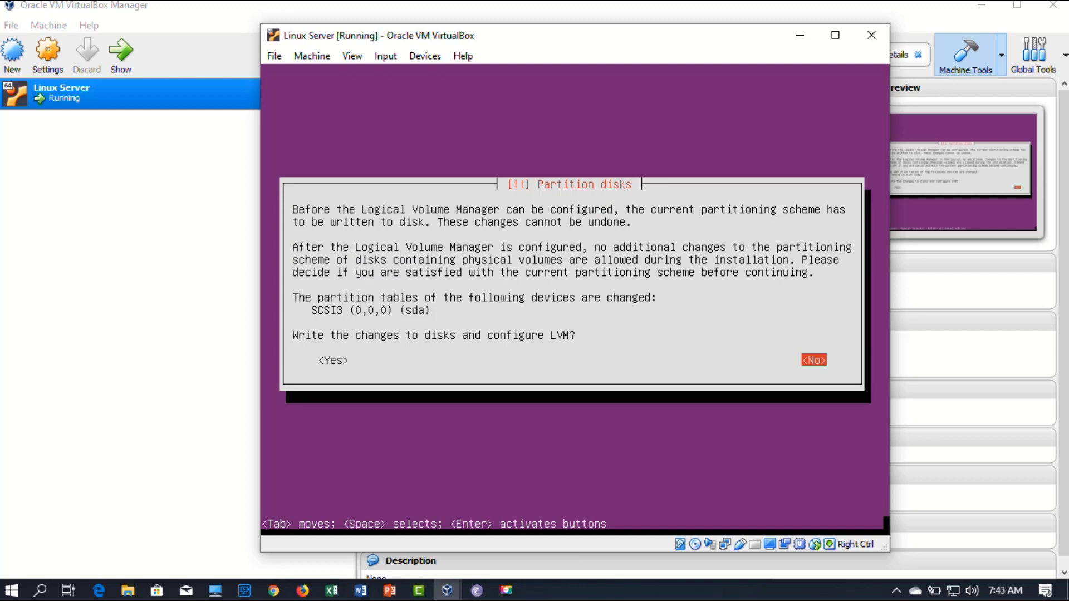
{"action": "key", "text": "Left"}
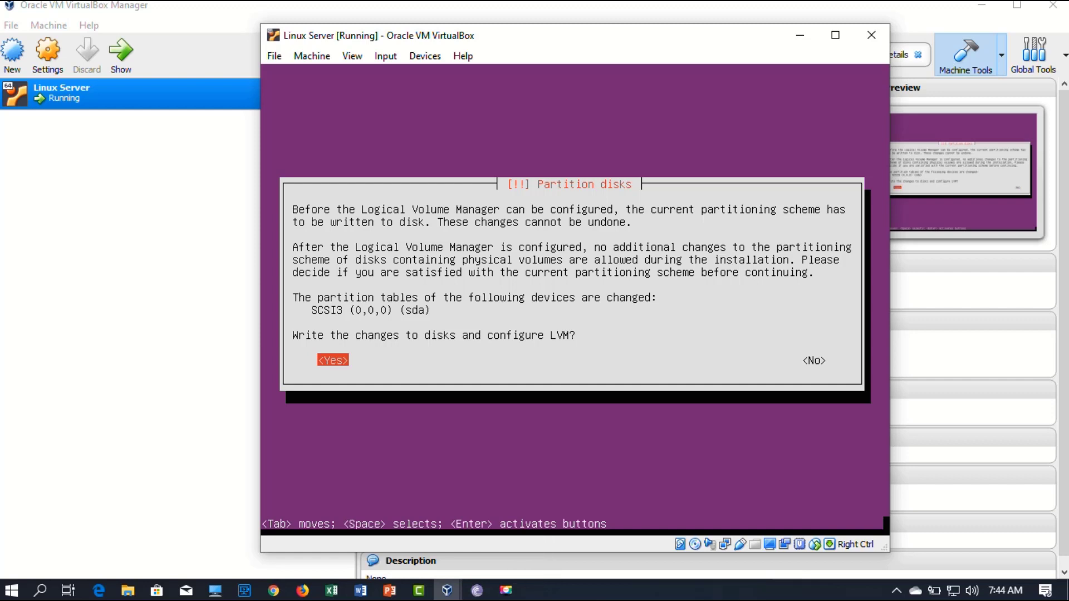
{"action": "key", "text": "Return"}
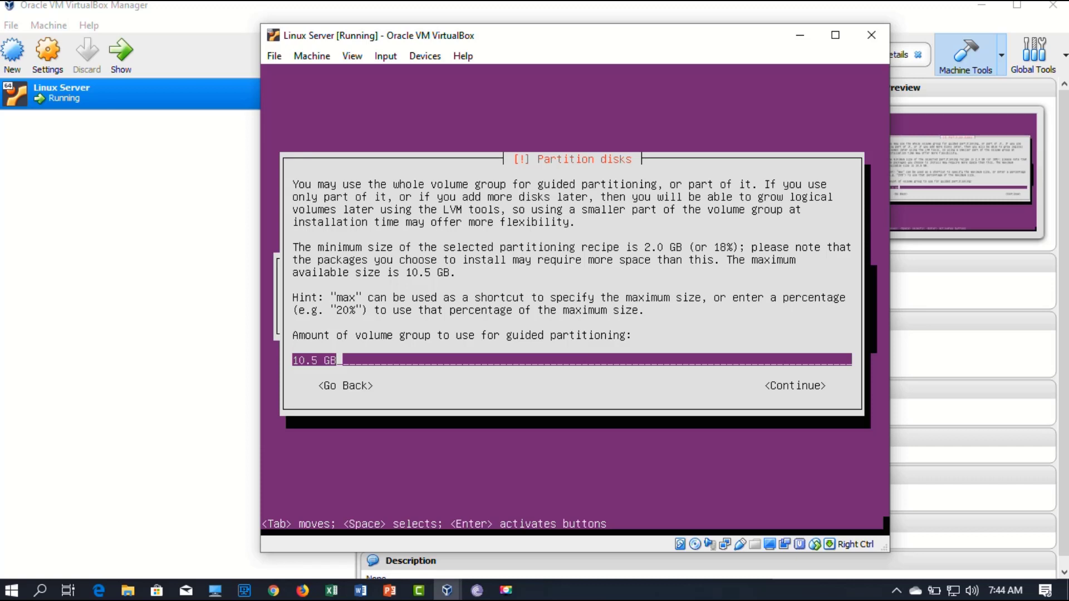
Step: Keep the full 10.5 GB for partitioning and confirm writing the changes to disk
{"action": "key", "text": "Return"}
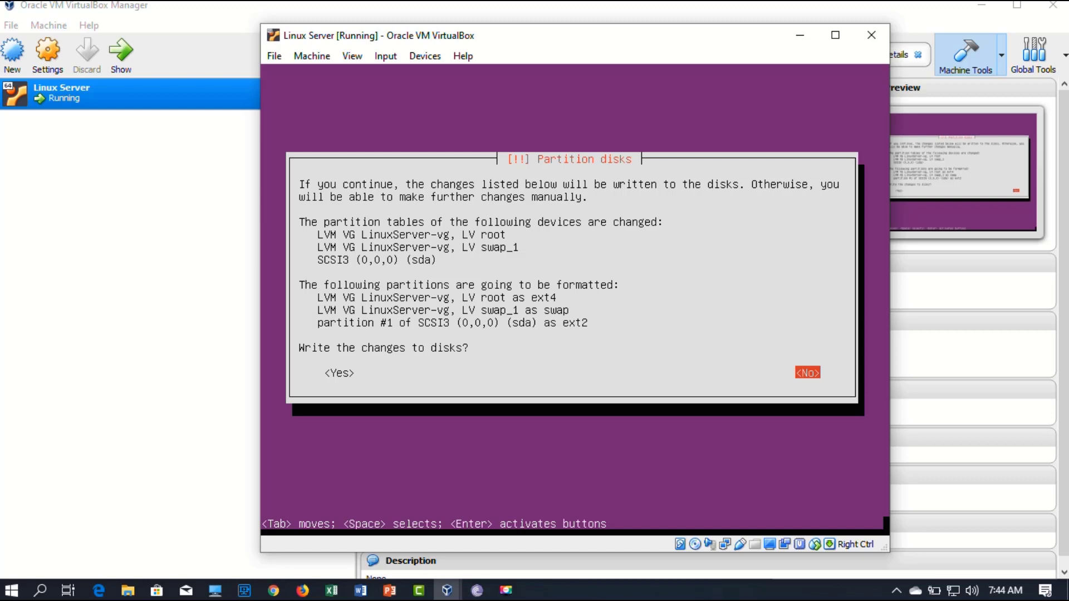
{"action": "key", "text": "Left"}
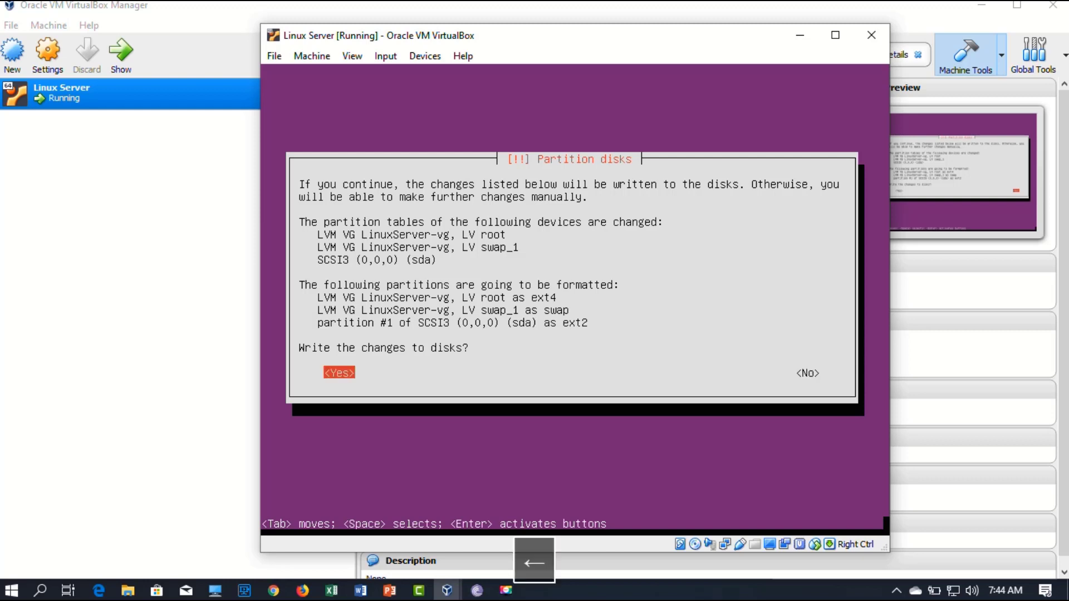
{"action": "key", "text": "Return"}
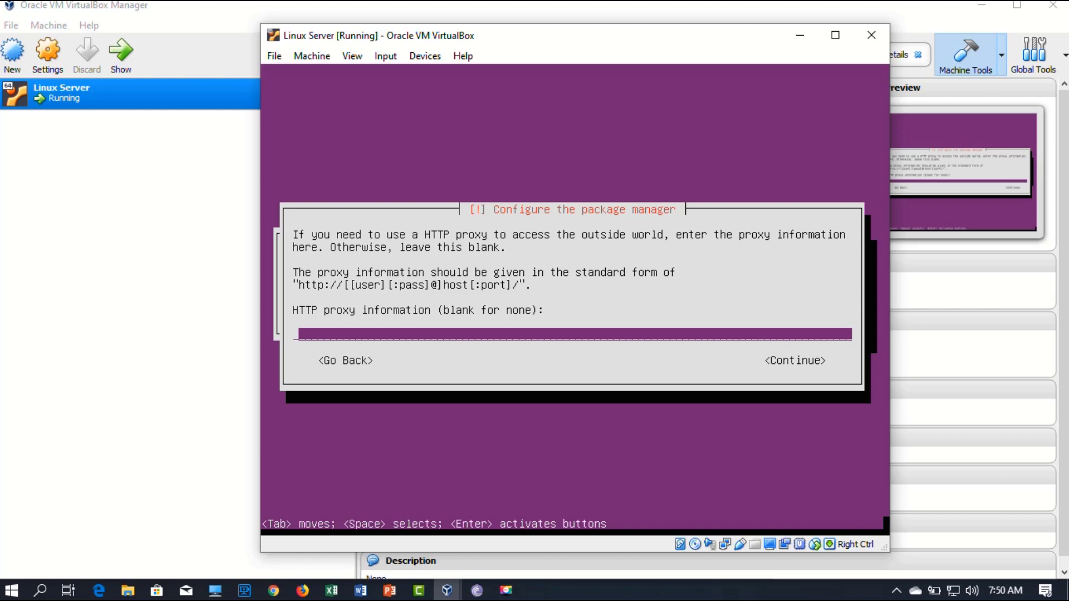
Step: Leave the HTTP proxy empty, pick 'No automatic updates', and select no extra software collections
{"action": "key", "text": "Return"}
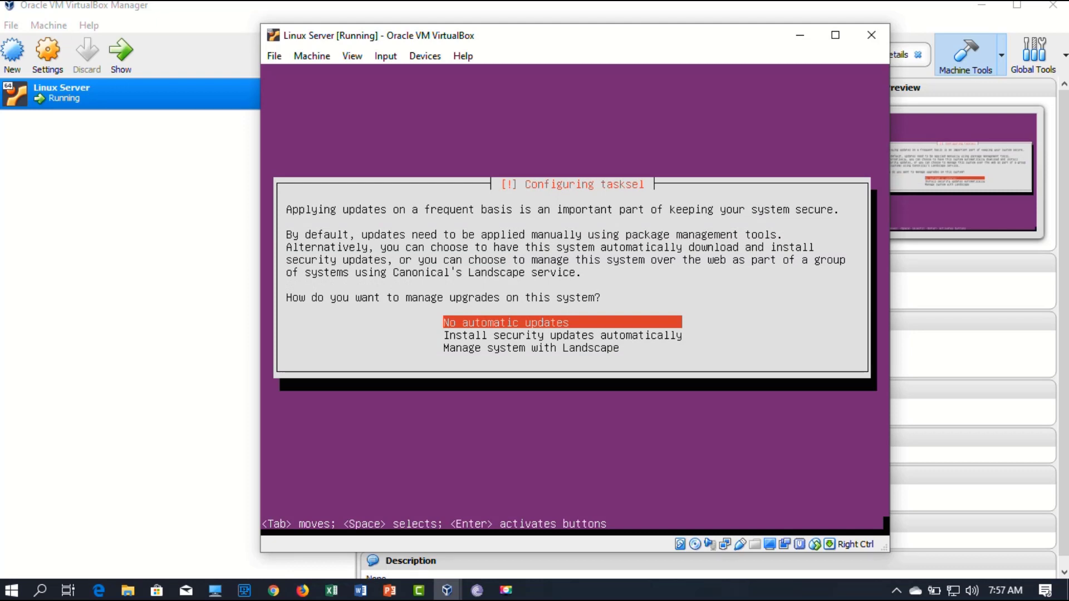
{"action": "key", "text": "Return"}
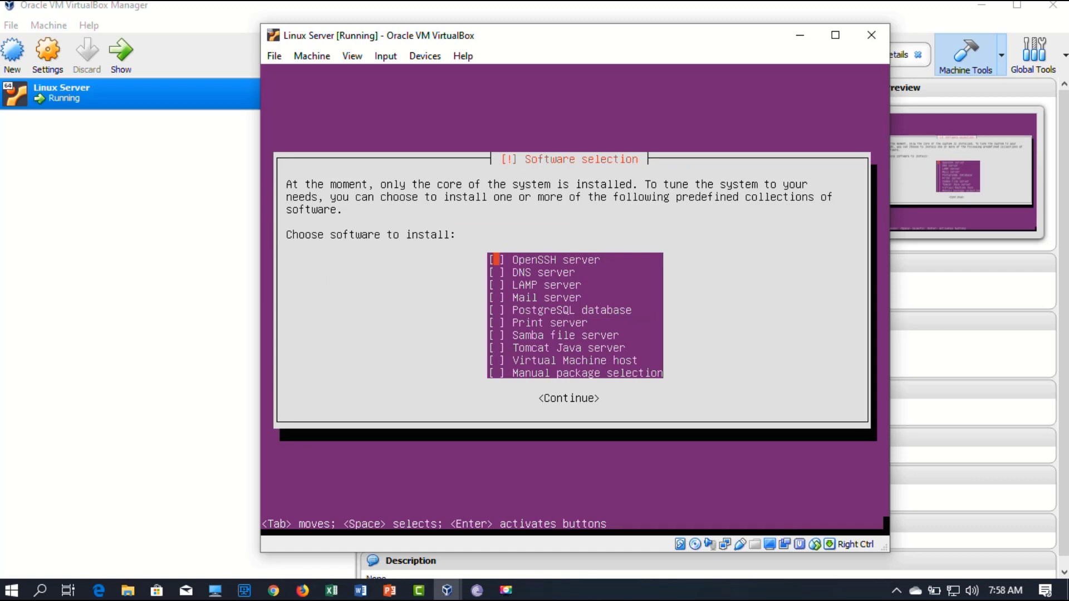
{"action": "key", "text": "Return"}
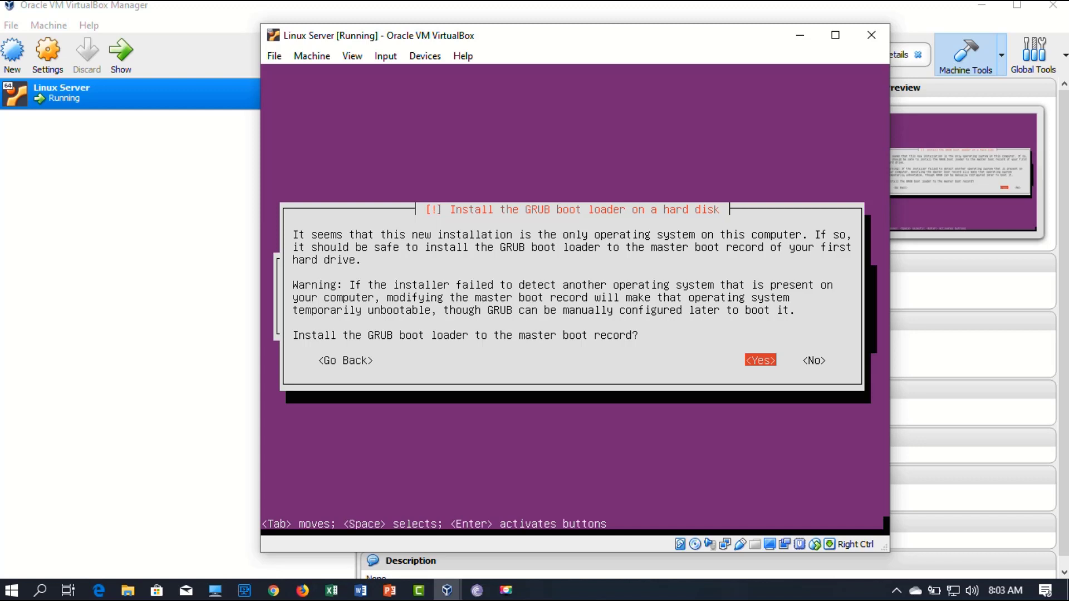
Step: Install the GRUB boot loader to the master boot record and finish the installation with a reboot
{"action": "key", "text": "Return"}
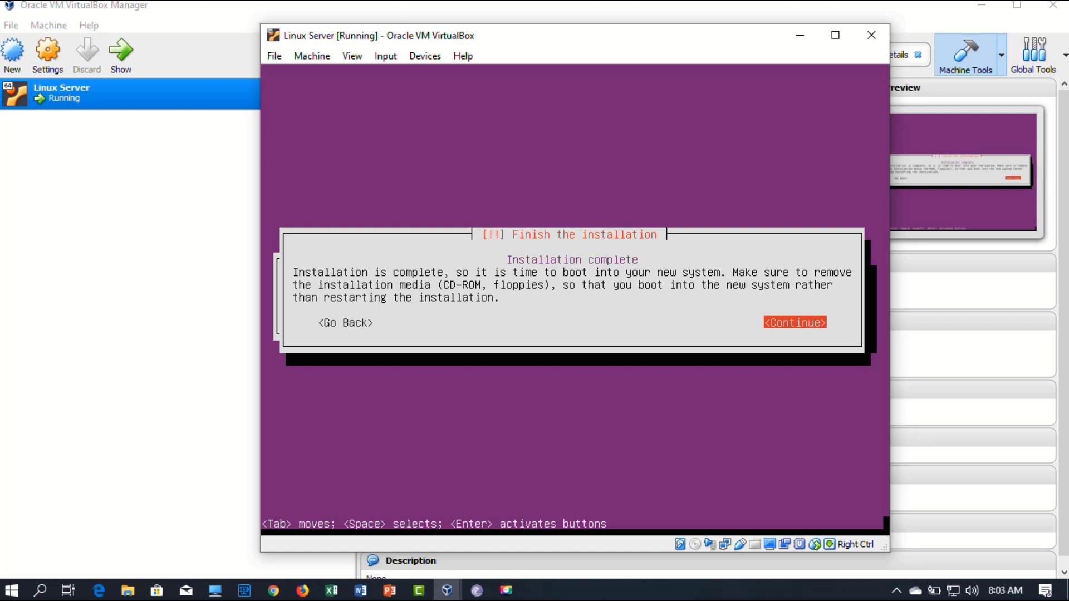
{"action": "key", "text": "Return"}
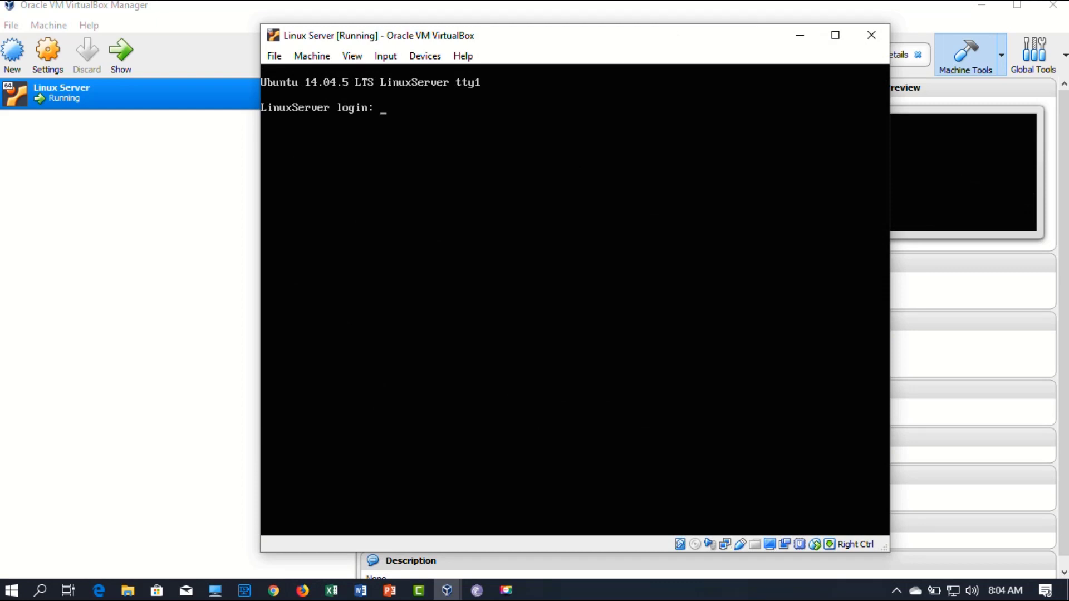
Step: Log in at the LinuxServer console with the new user's username and password
{"action": "type", "text": "asif"}
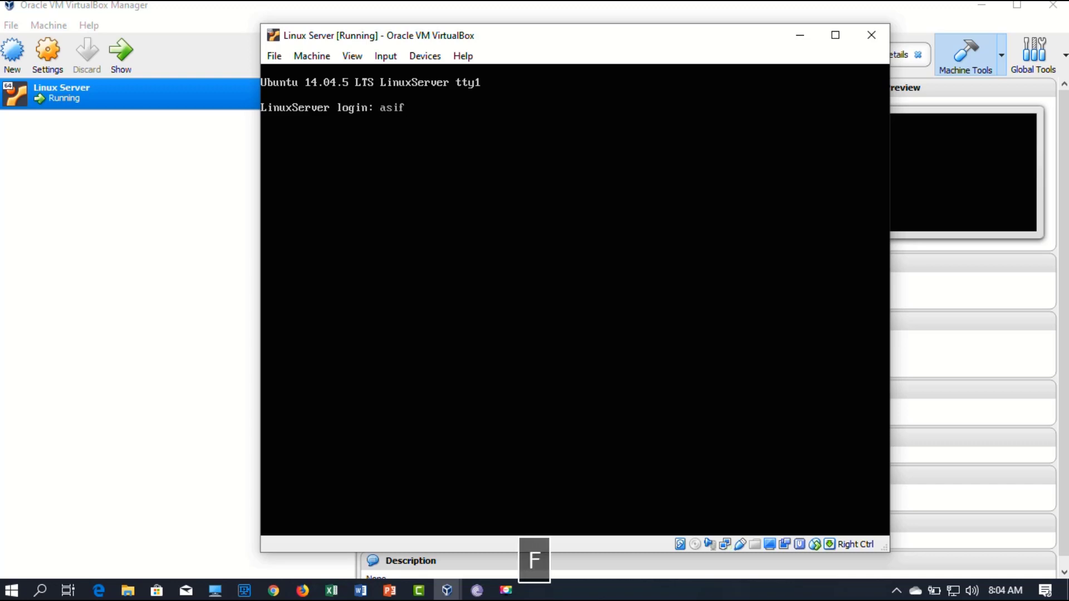
{"action": "key", "text": "Return"}
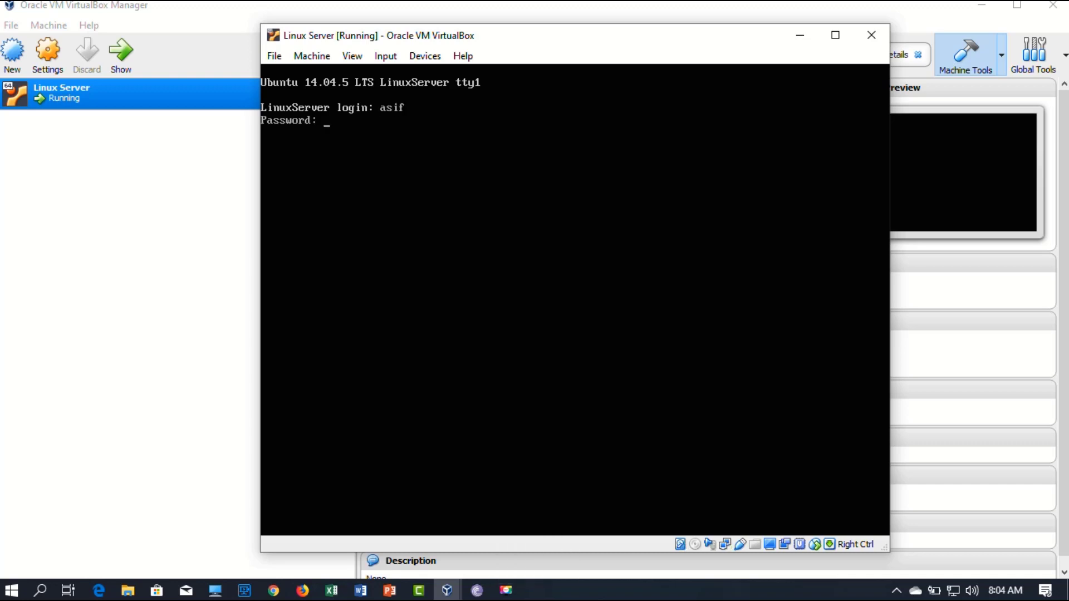
{"action": "type", "text": "23"}
{"action": "key", "text": "Return"}
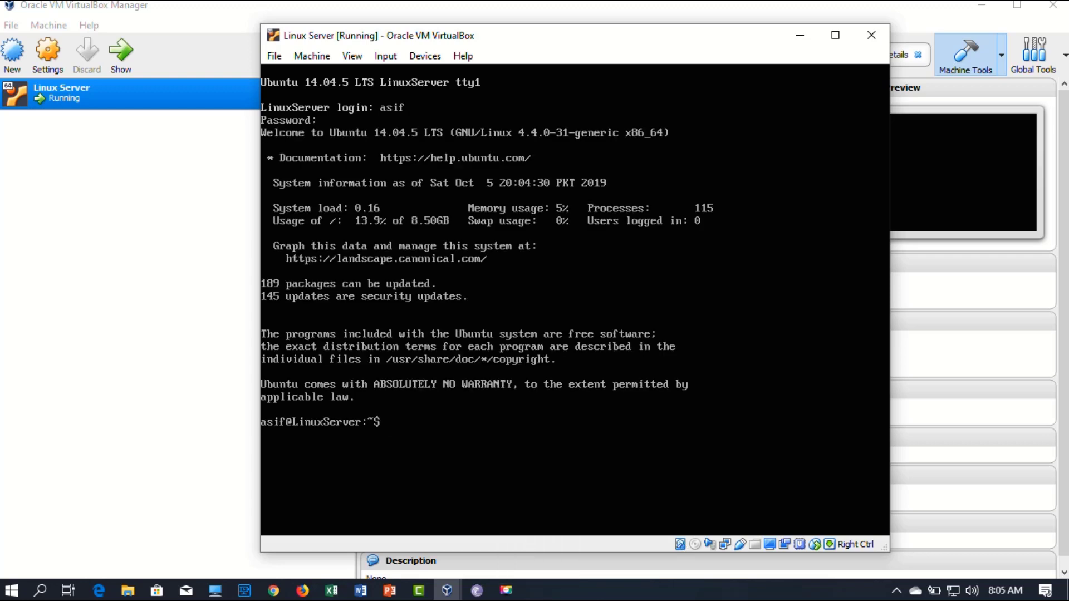